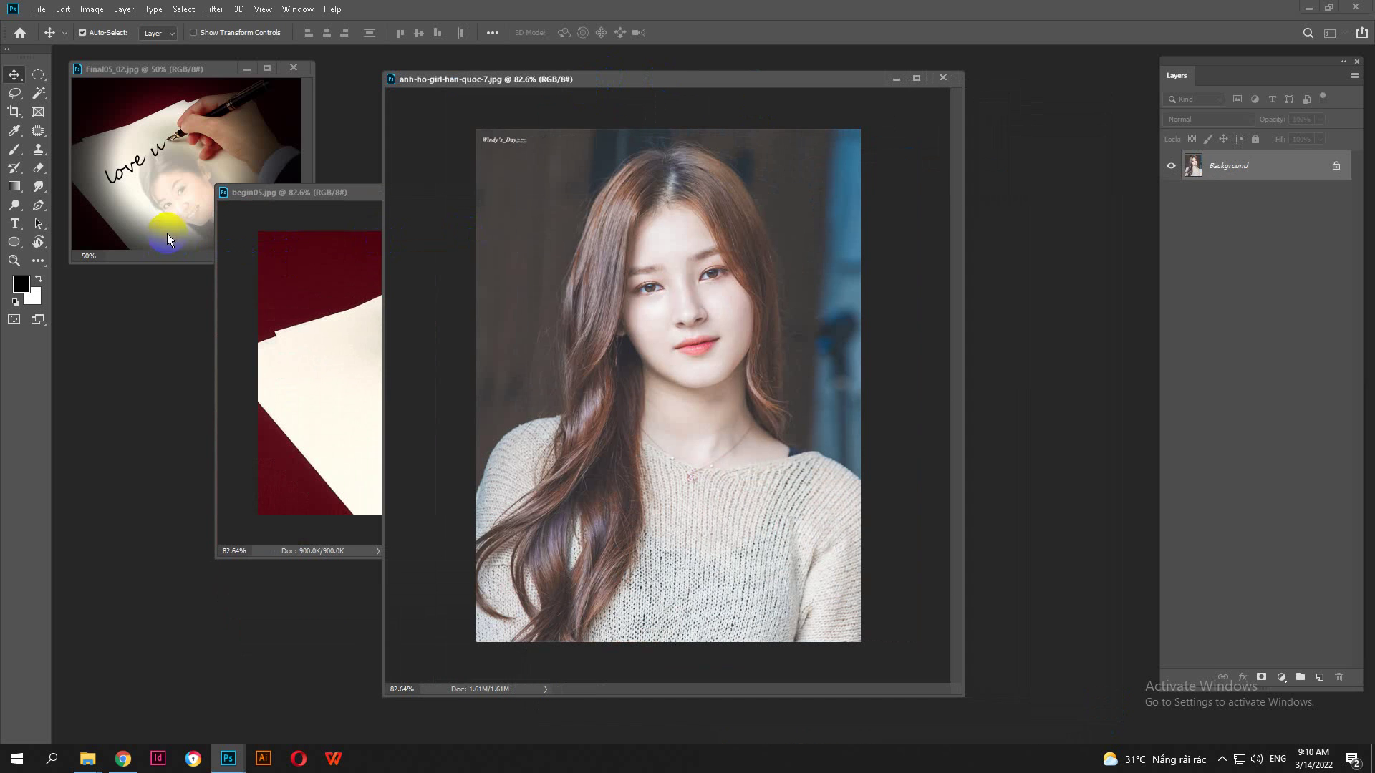
# - Select the woman in the portrait photo by tracing her hair, shoulders and sweater with the Magnetic Lasso tool
pyautogui.click(13, 94)
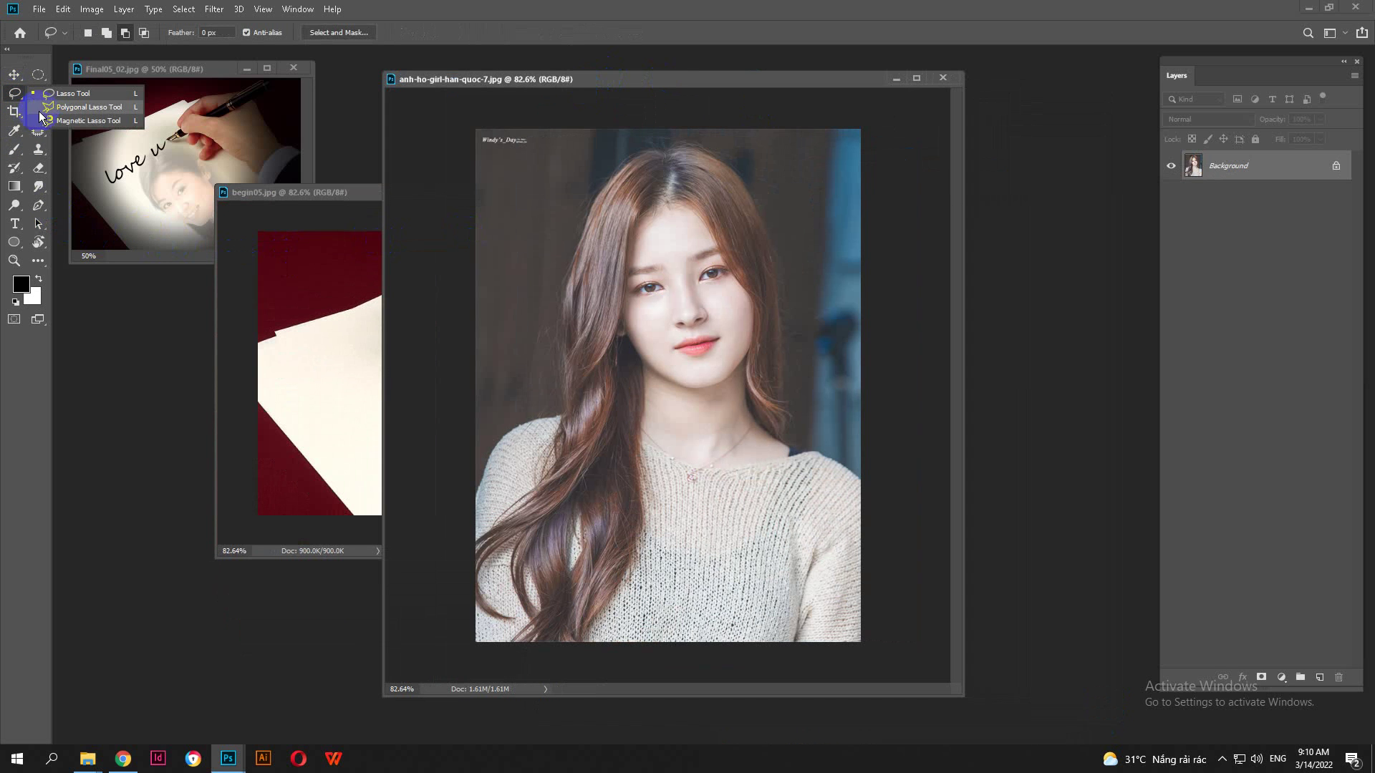
pyautogui.click(58, 122)
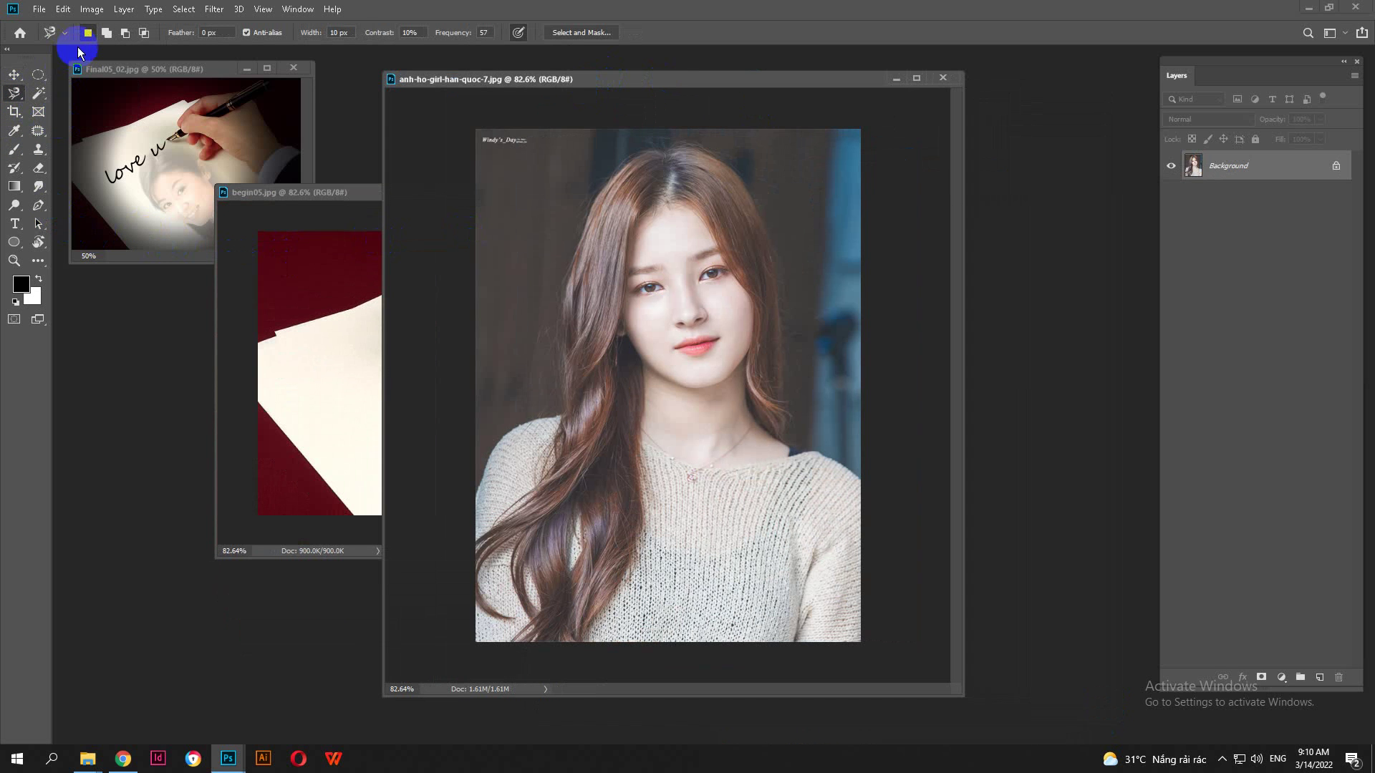
pyautogui.click(14, 91)
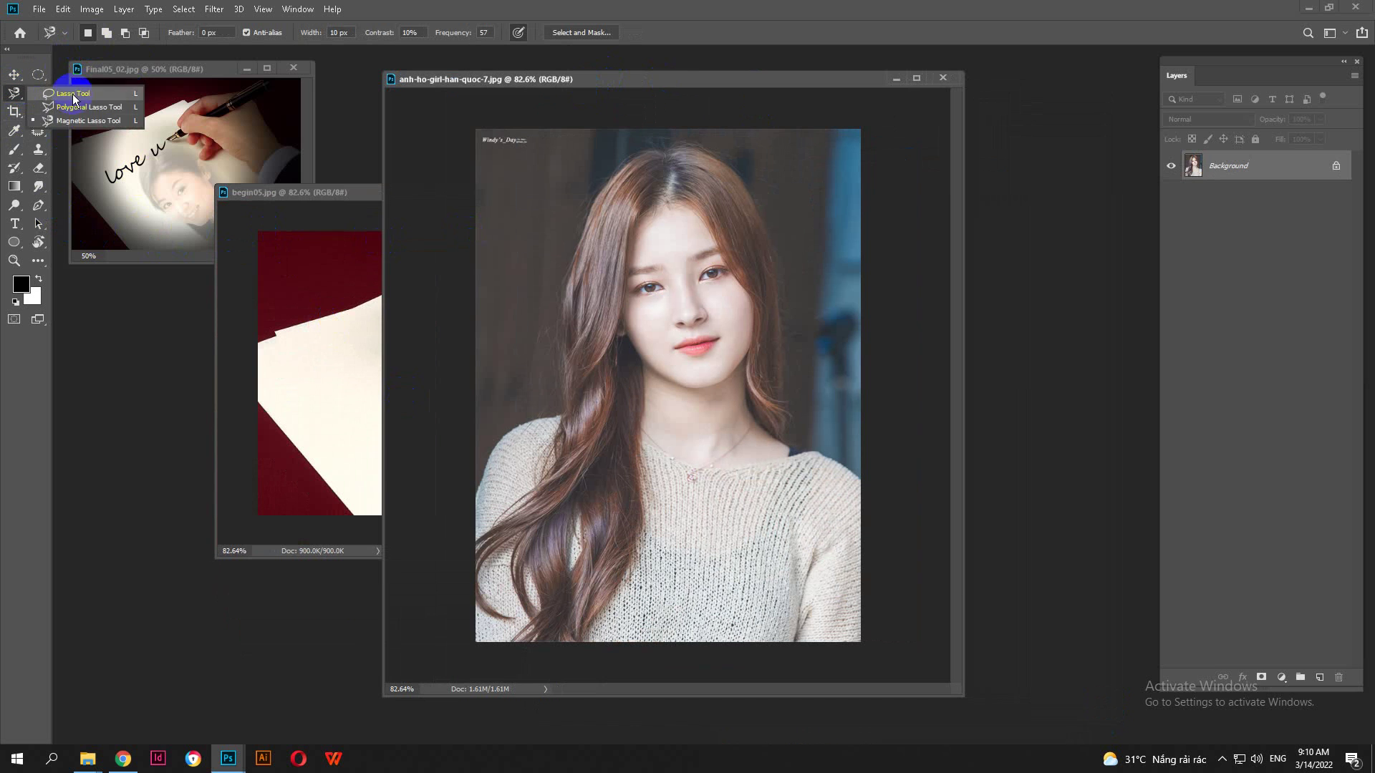
pyautogui.click(71, 123)
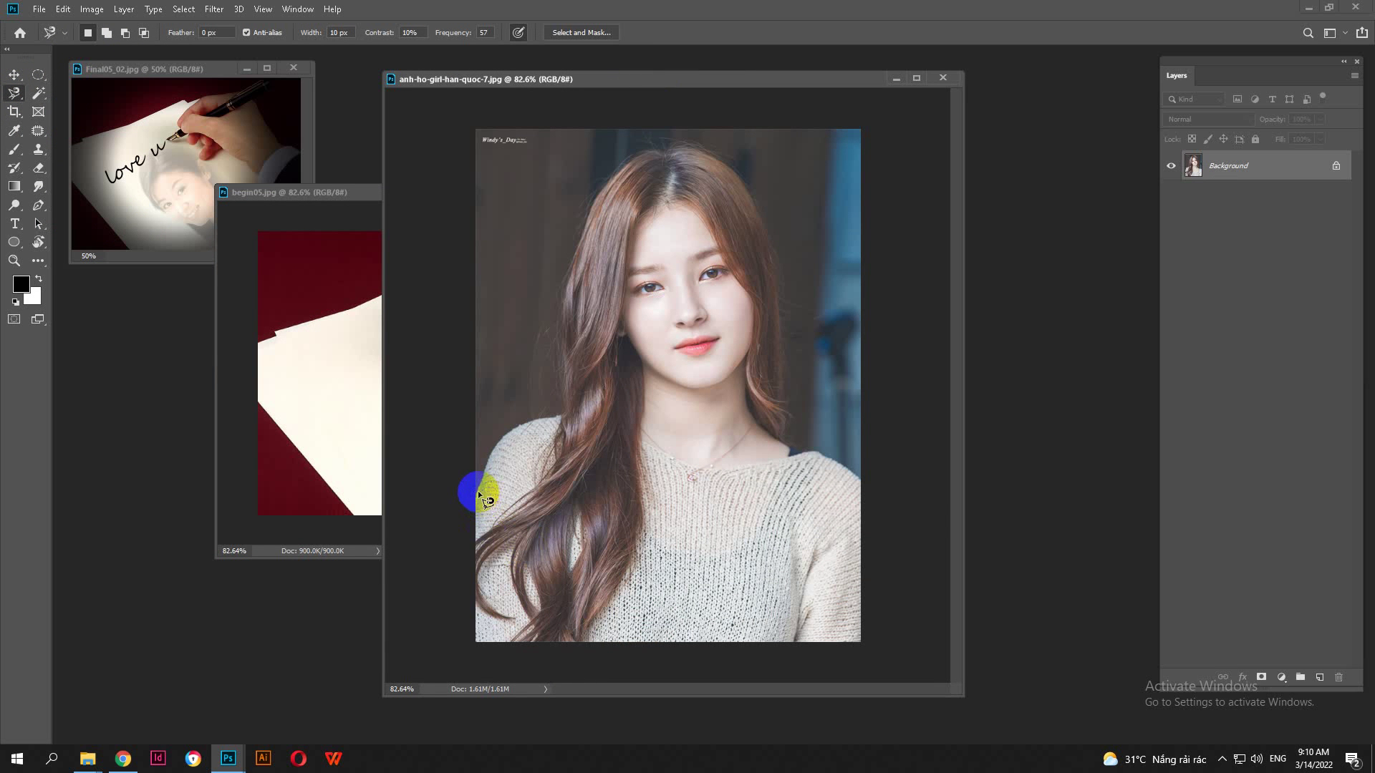
pyautogui.moveTo(479, 486)
pyautogui.mouseDown()
pyautogui.moveTo(513, 427)
pyautogui.moveTo(555, 415)
pyautogui.mouseUp()
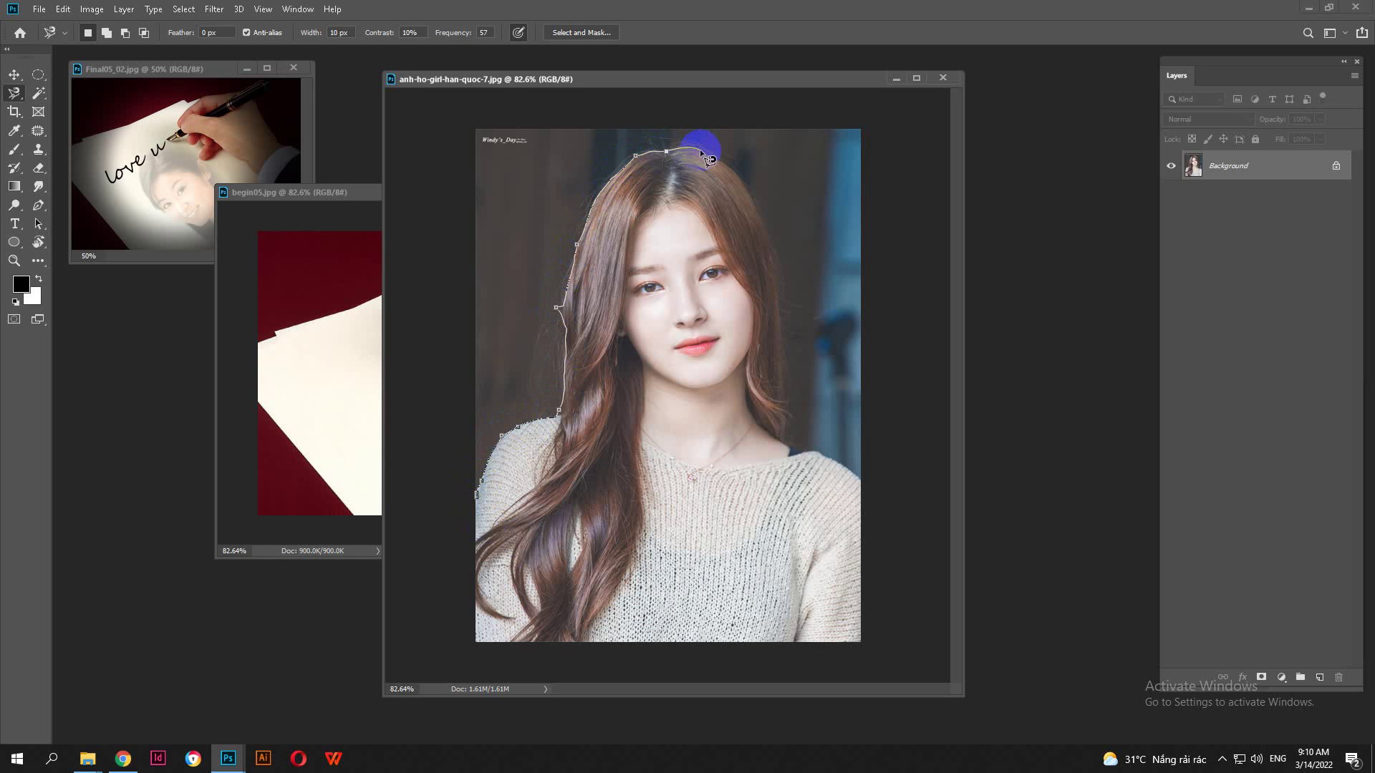
pyautogui.click(791, 444)
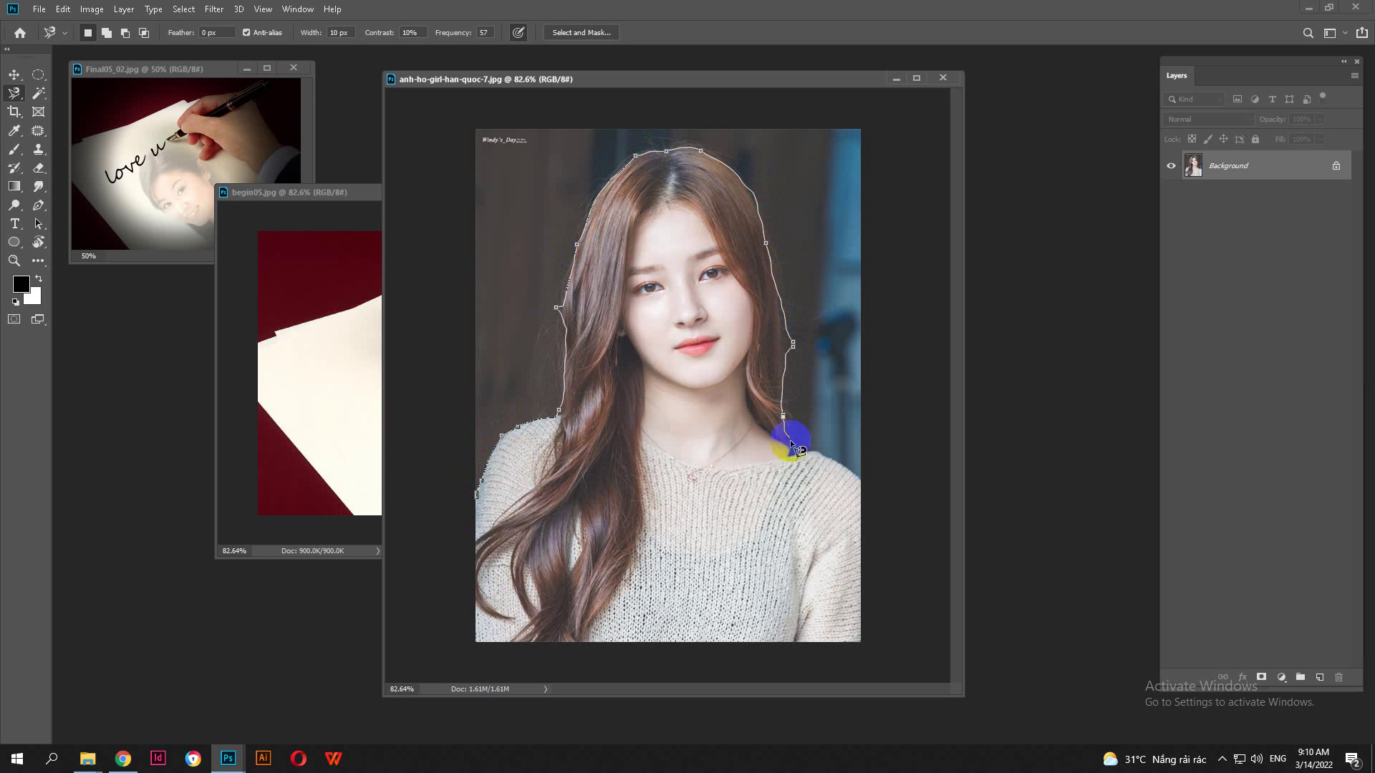
pyautogui.click(868, 647)
pyautogui.click(475, 491)
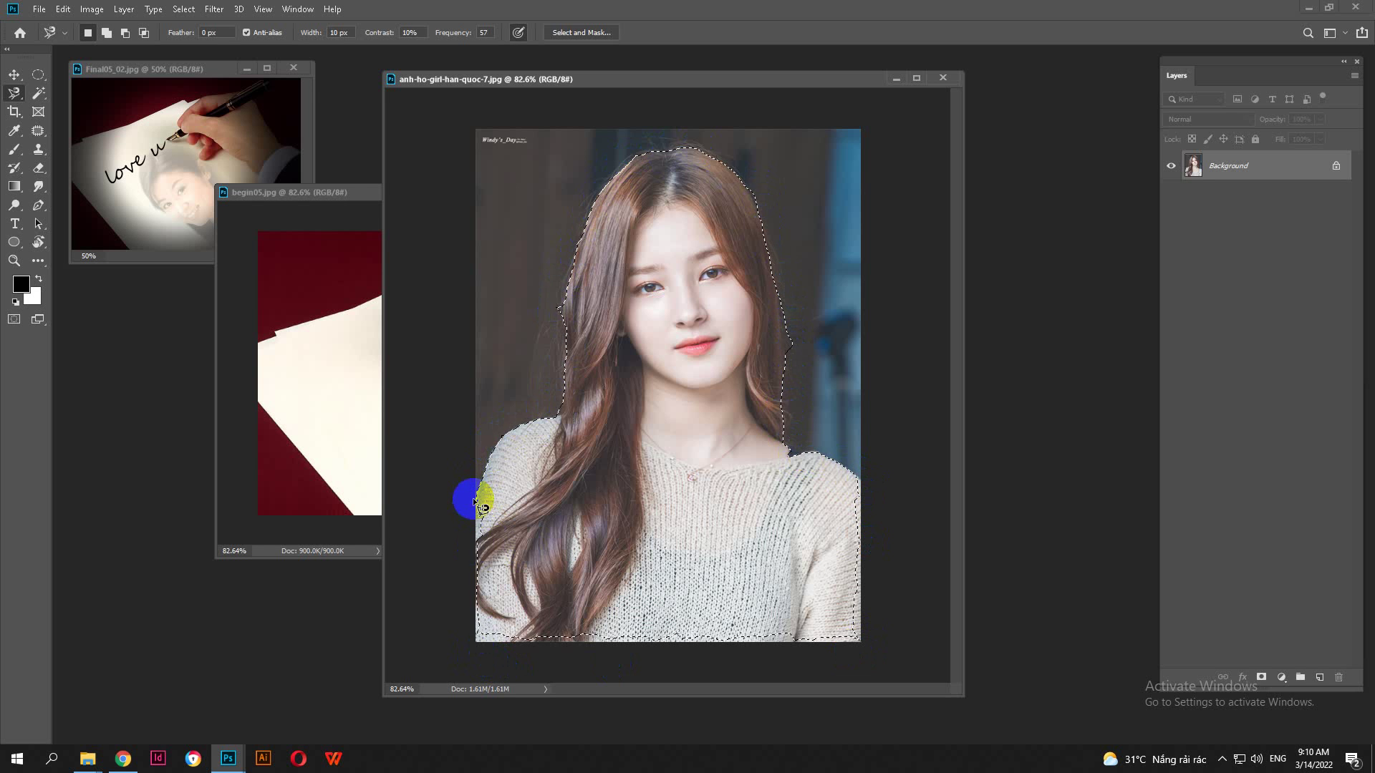
# - Add the missed strips along the photo's bottom and side edges to the selection with the Rectangular Marquee tool
pyautogui.rightClick(37, 74)
pyautogui.click(104, 76)
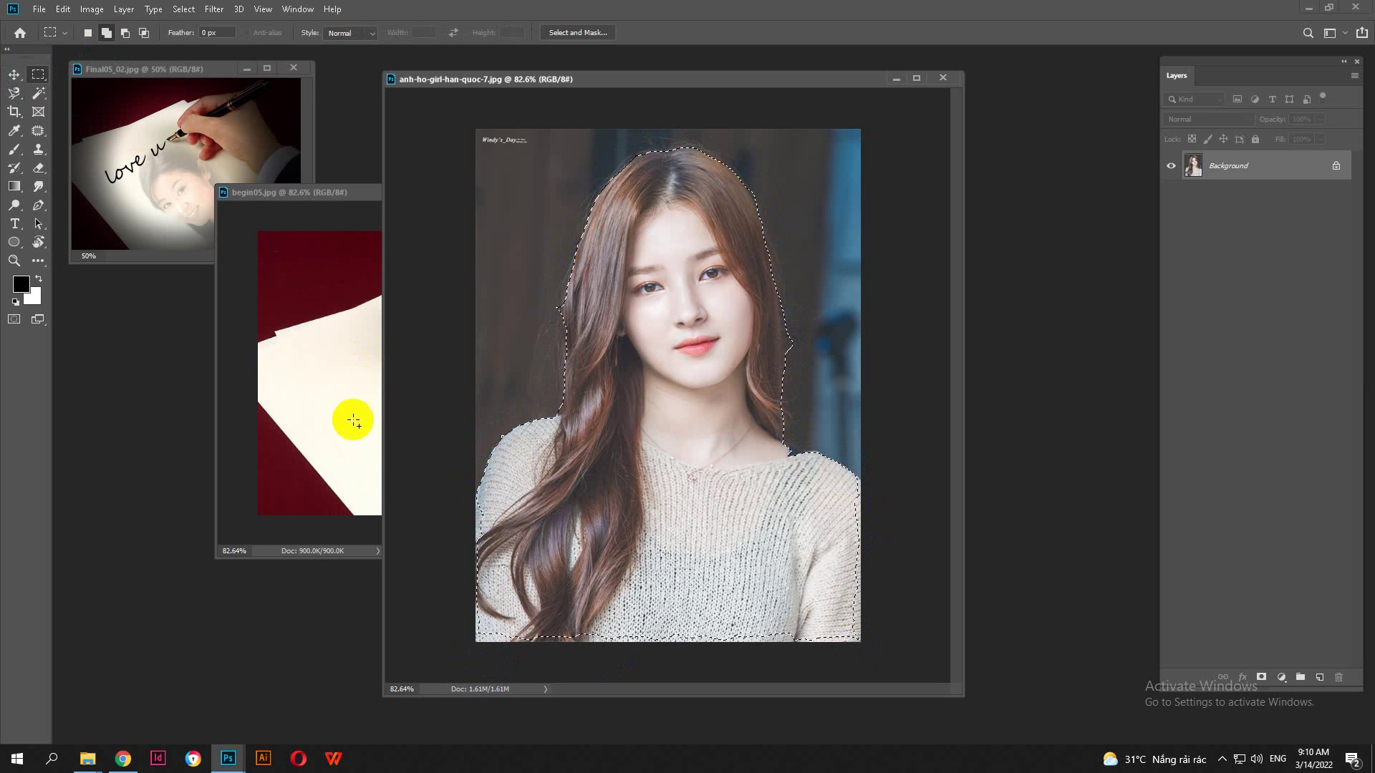
pyautogui.moveTo(461, 610); pyautogui.dragTo(870, 686)
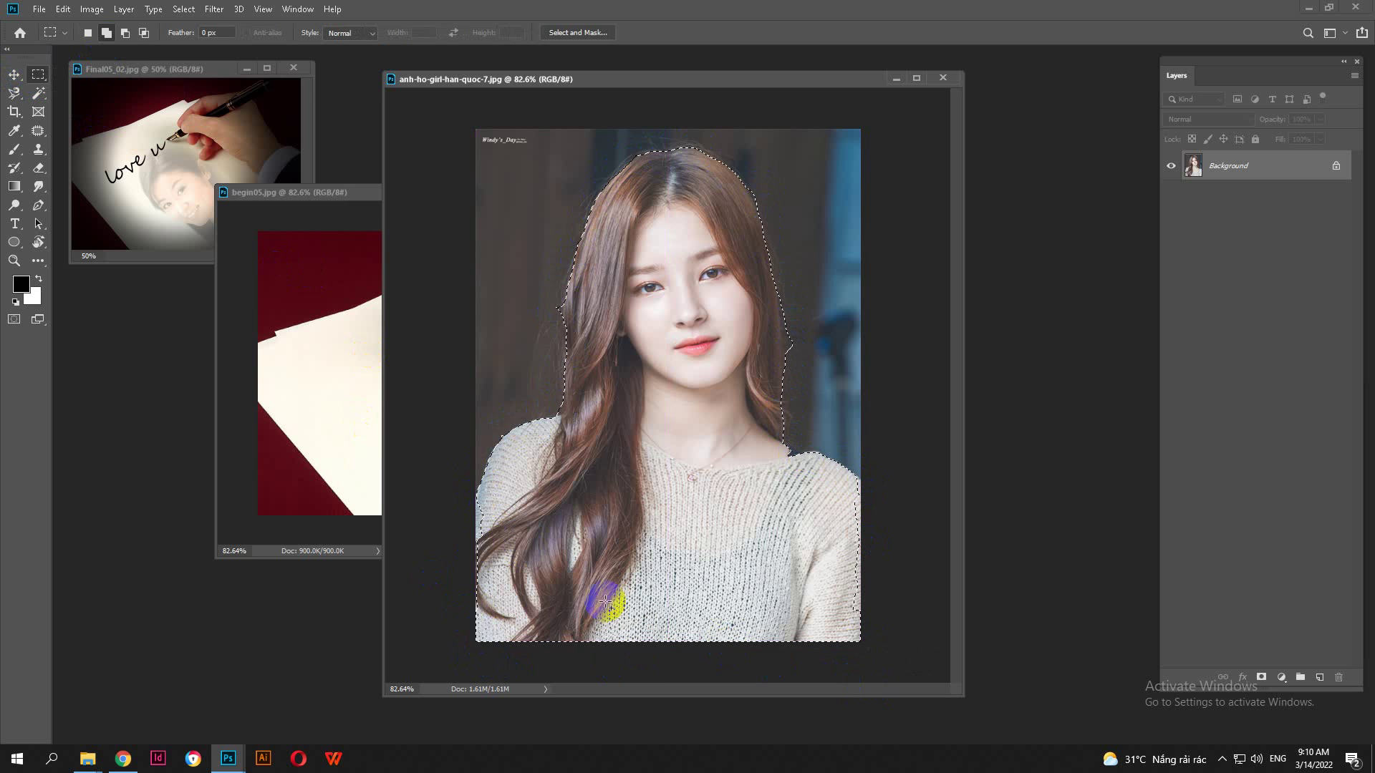
pyautogui.moveTo(472, 505); pyautogui.dragTo(530, 656)
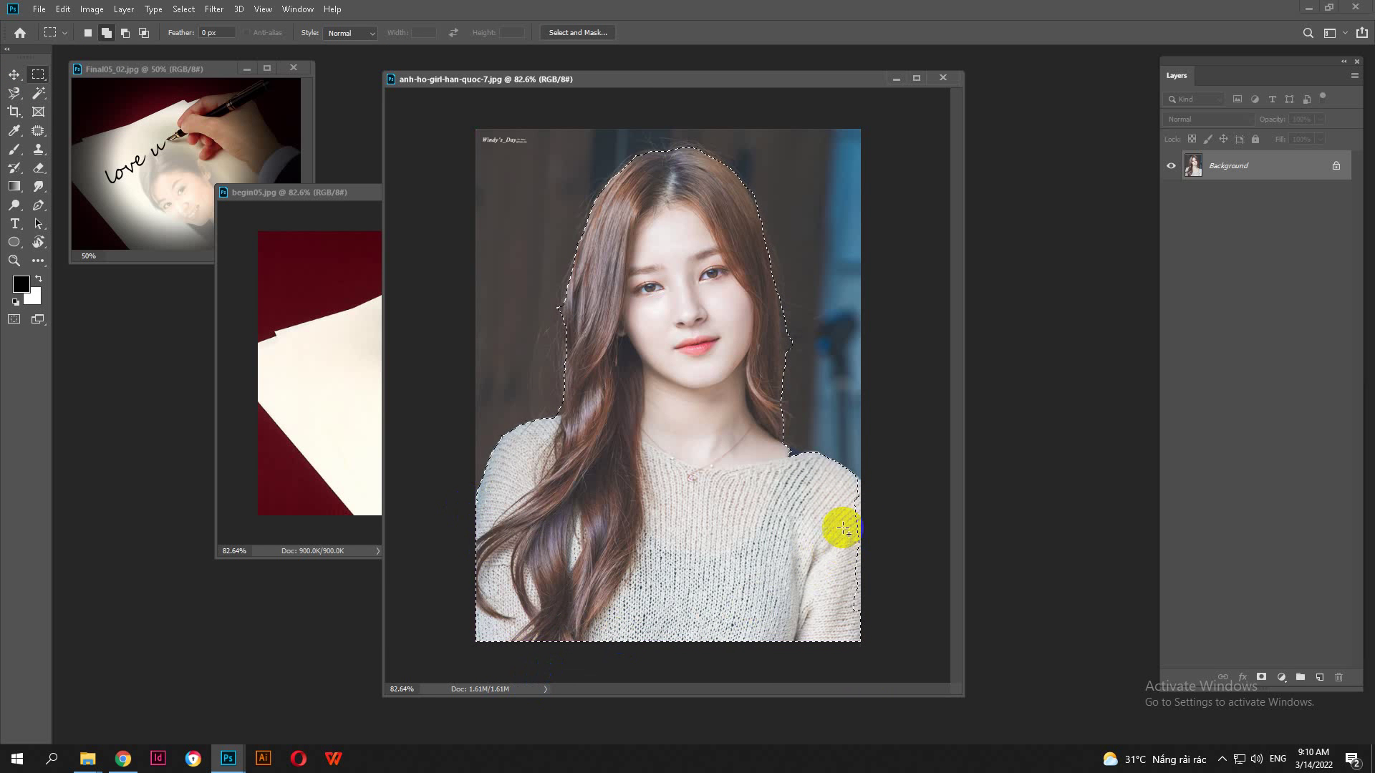
pyautogui.moveTo(849, 489); pyautogui.dragTo(914, 703)
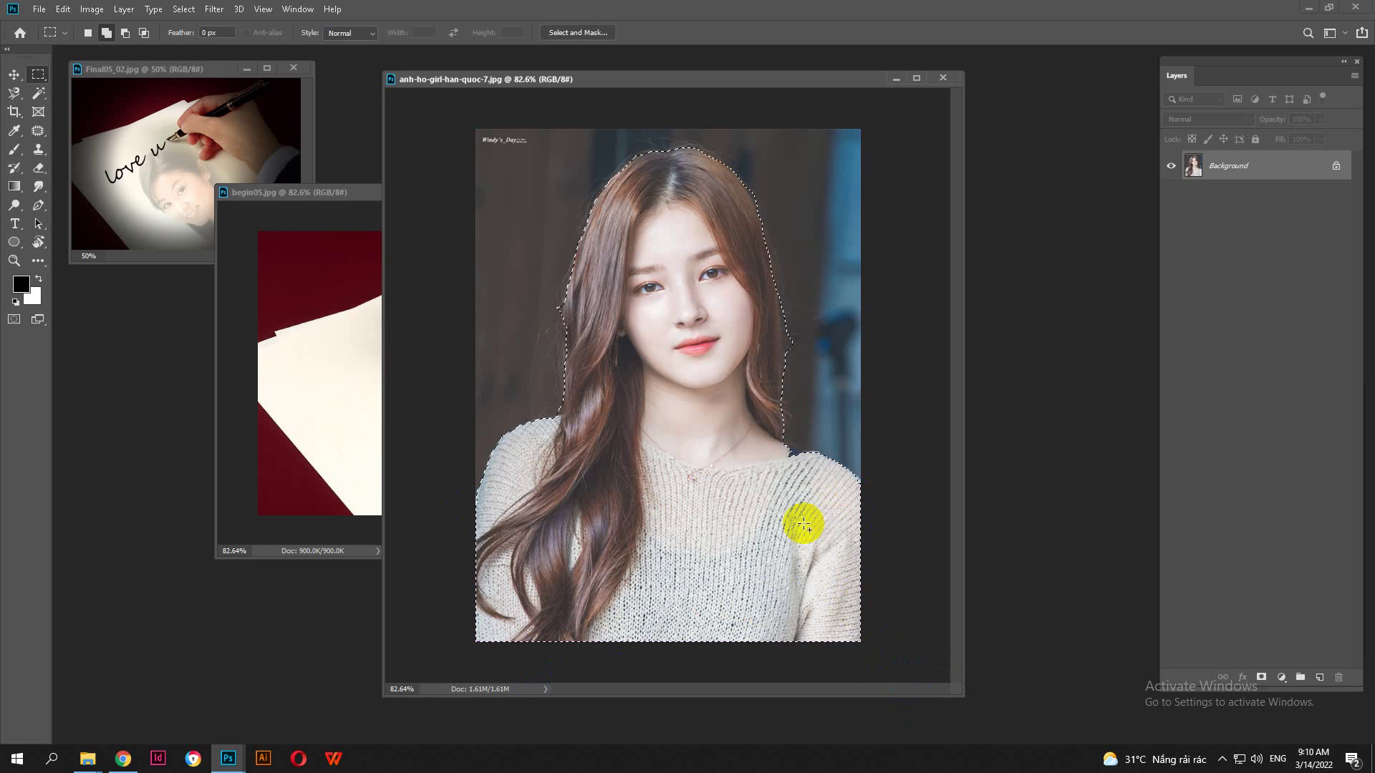
# - Subtract the excess background beside the hair on the image's left from the selection with the Lasso tool
pyautogui.click(10, 94)
pyautogui.click(69, 92)
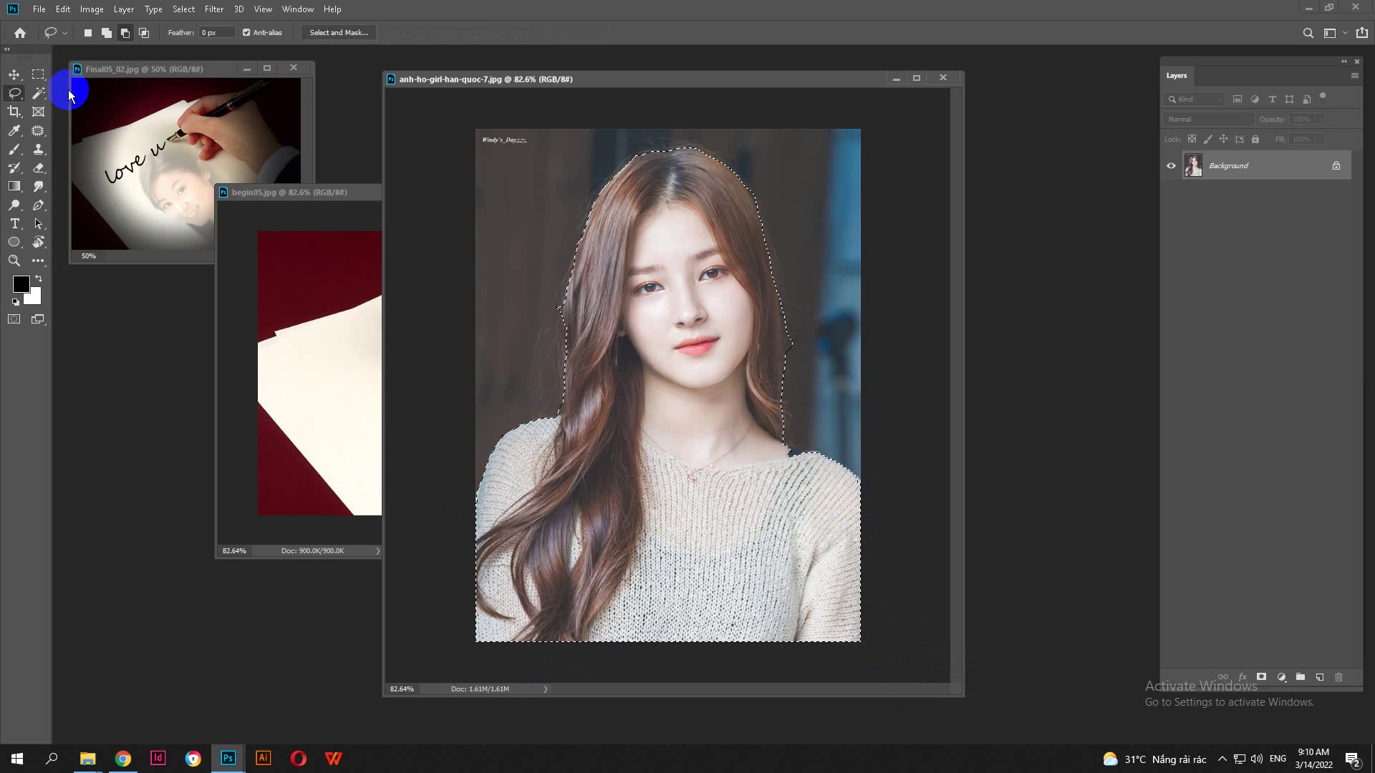
pyautogui.click(106, 33)
pyautogui.scroll(4, 610, 378)
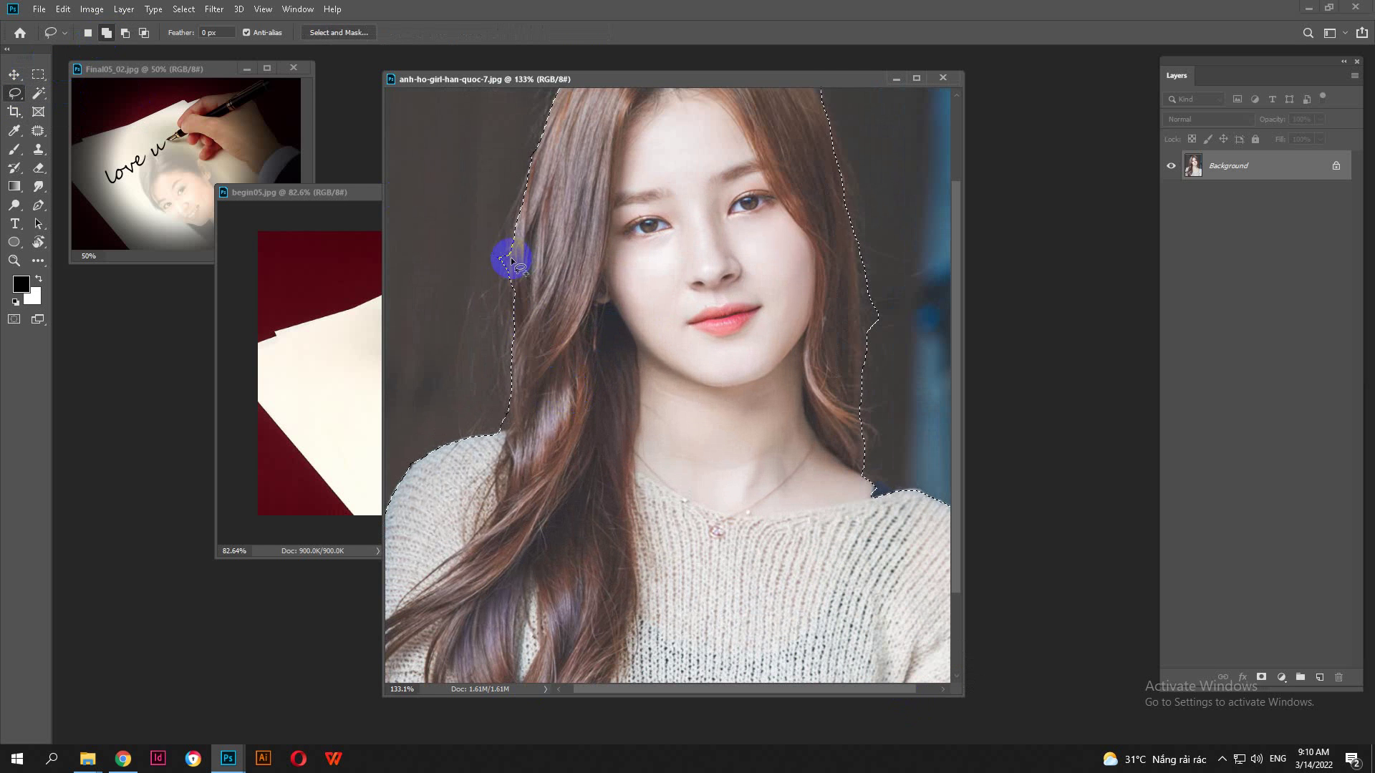
pyautogui.press('alt')
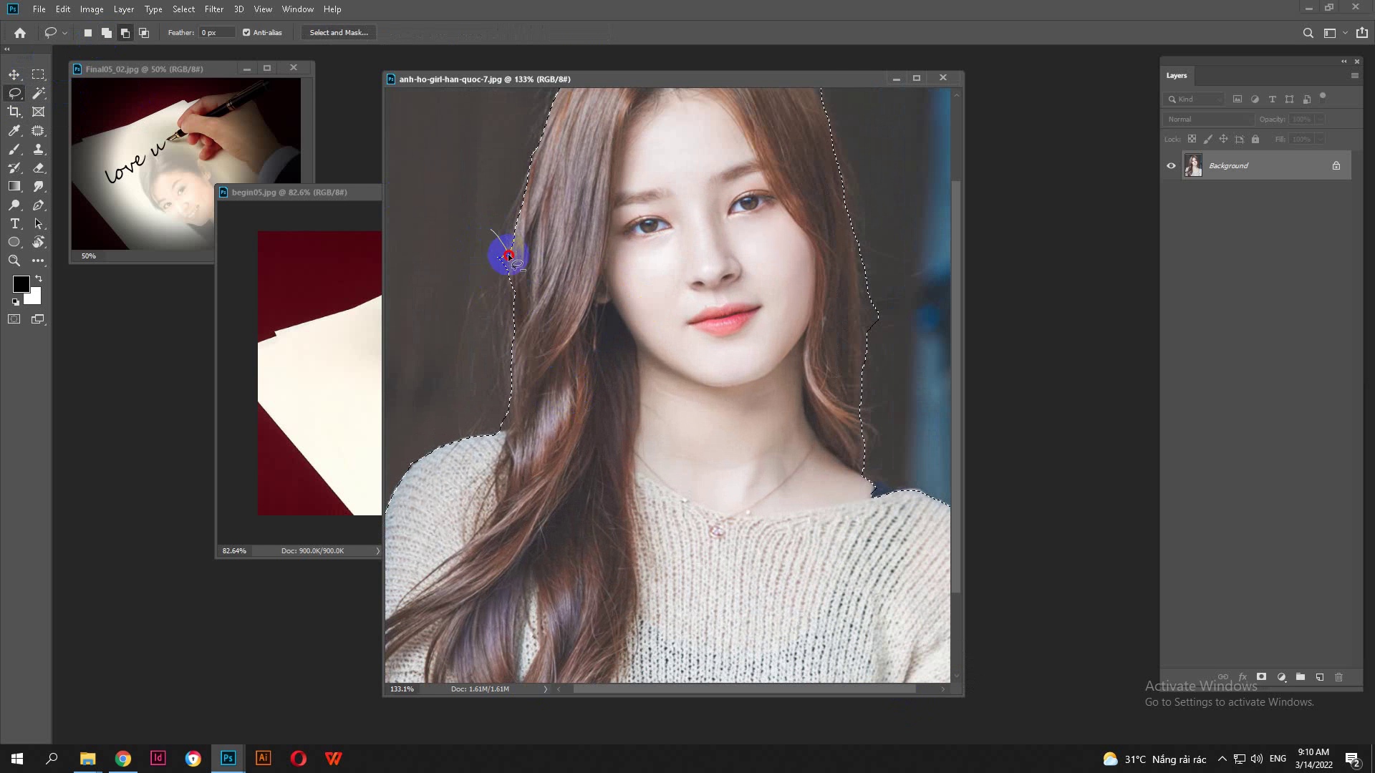
pyautogui.moveTo(457, 290); pyautogui.dragTo(458, 290)
# - Subtract the protruding background bump beside the hair on the image's right from the selection
pyautogui.scroll(-3, 463, 316)
pyautogui.scroll(2, 521, 298)
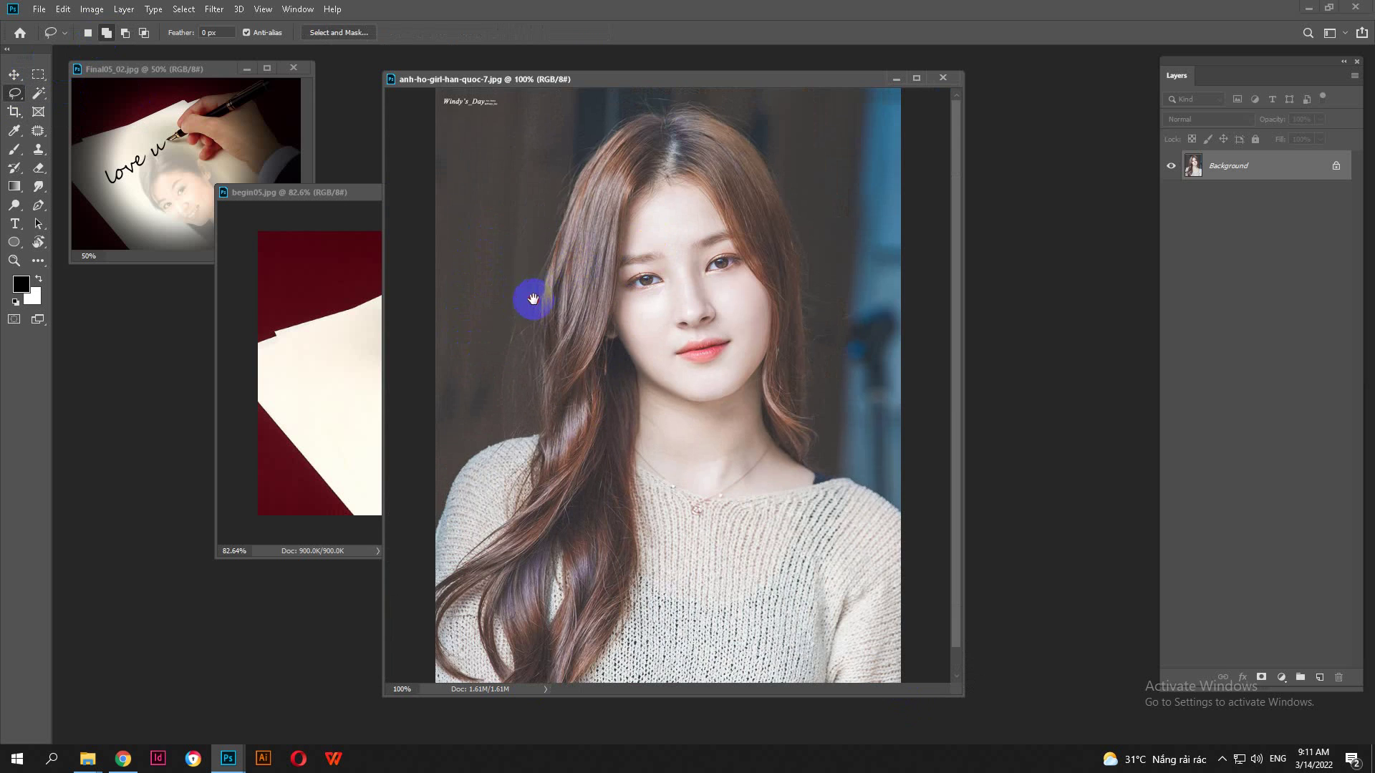
pyautogui.scroll(3, 813, 304)
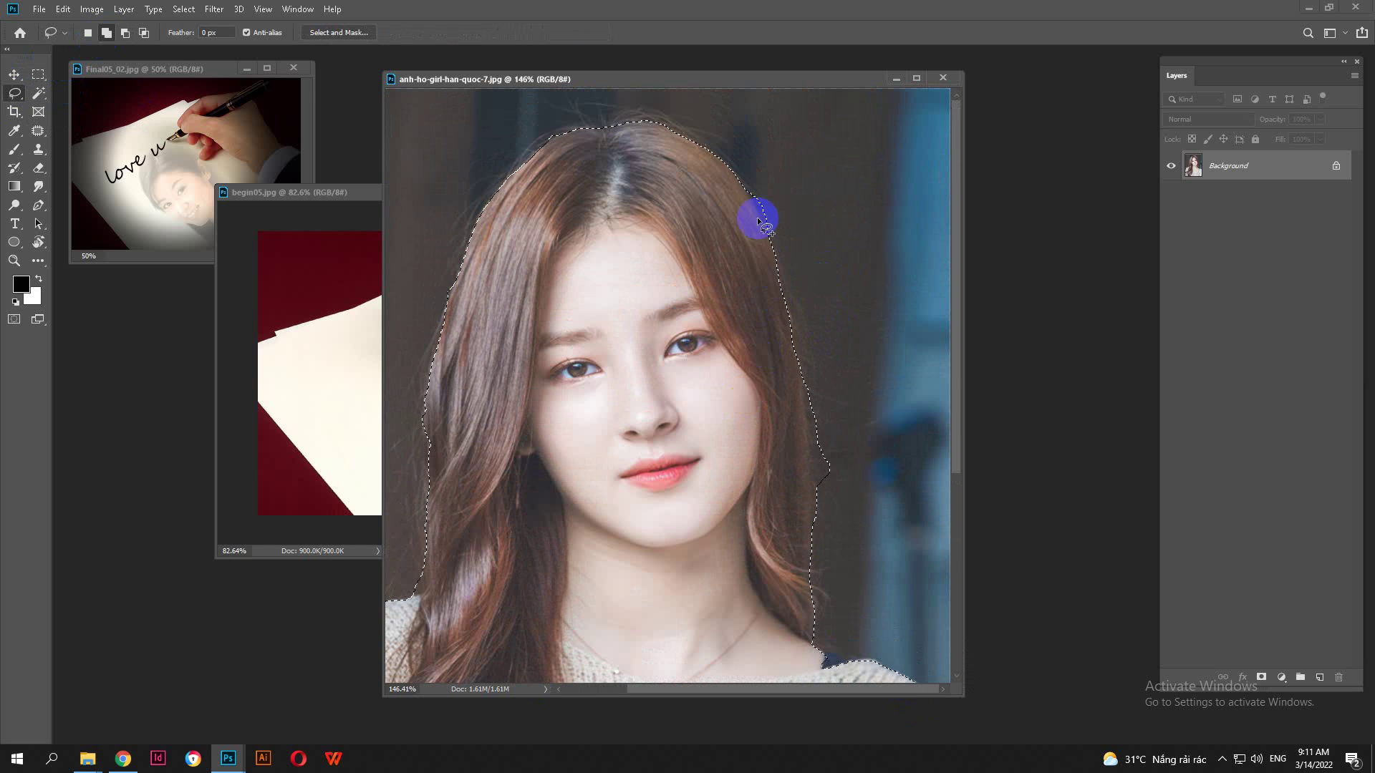
pyautogui.press('alt')
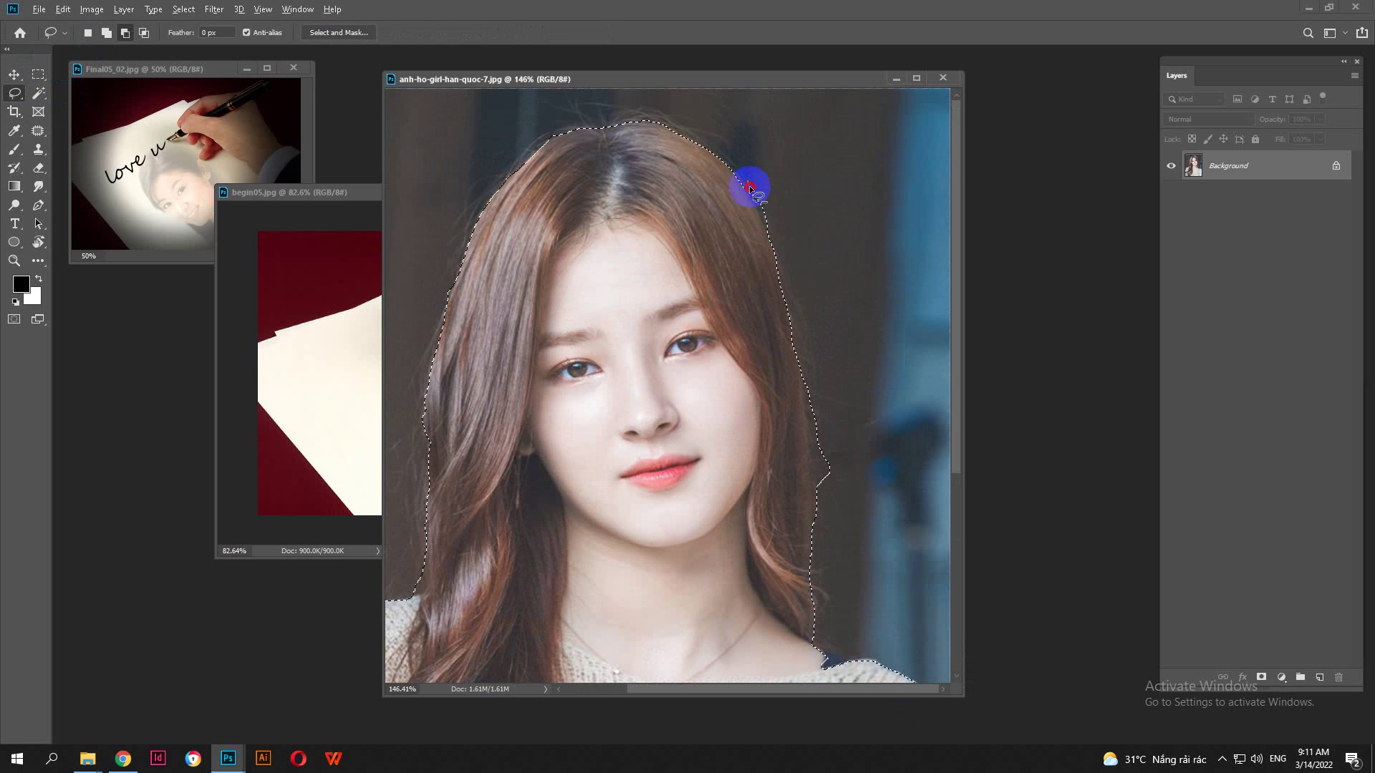
pyautogui.moveTo(747, 180)
pyautogui.mouseDown()
pyautogui.moveTo(777, 230)
pyautogui.moveTo(838, 540)
pyautogui.mouseUp()
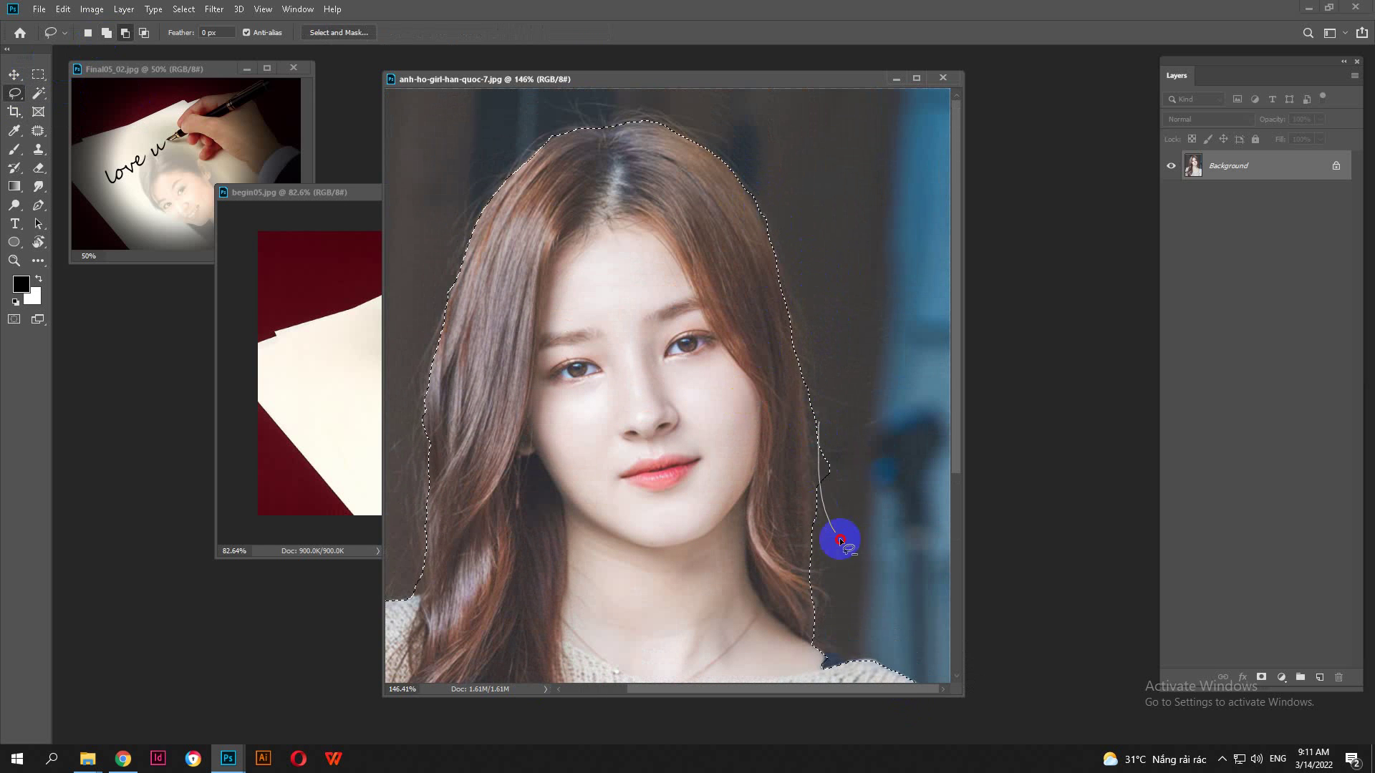
# - Add the missing dark strap area at the shoulder to the selection with the Lasso tool
pyautogui.press('shift')
pyautogui.scroll(-5, 821, 564)
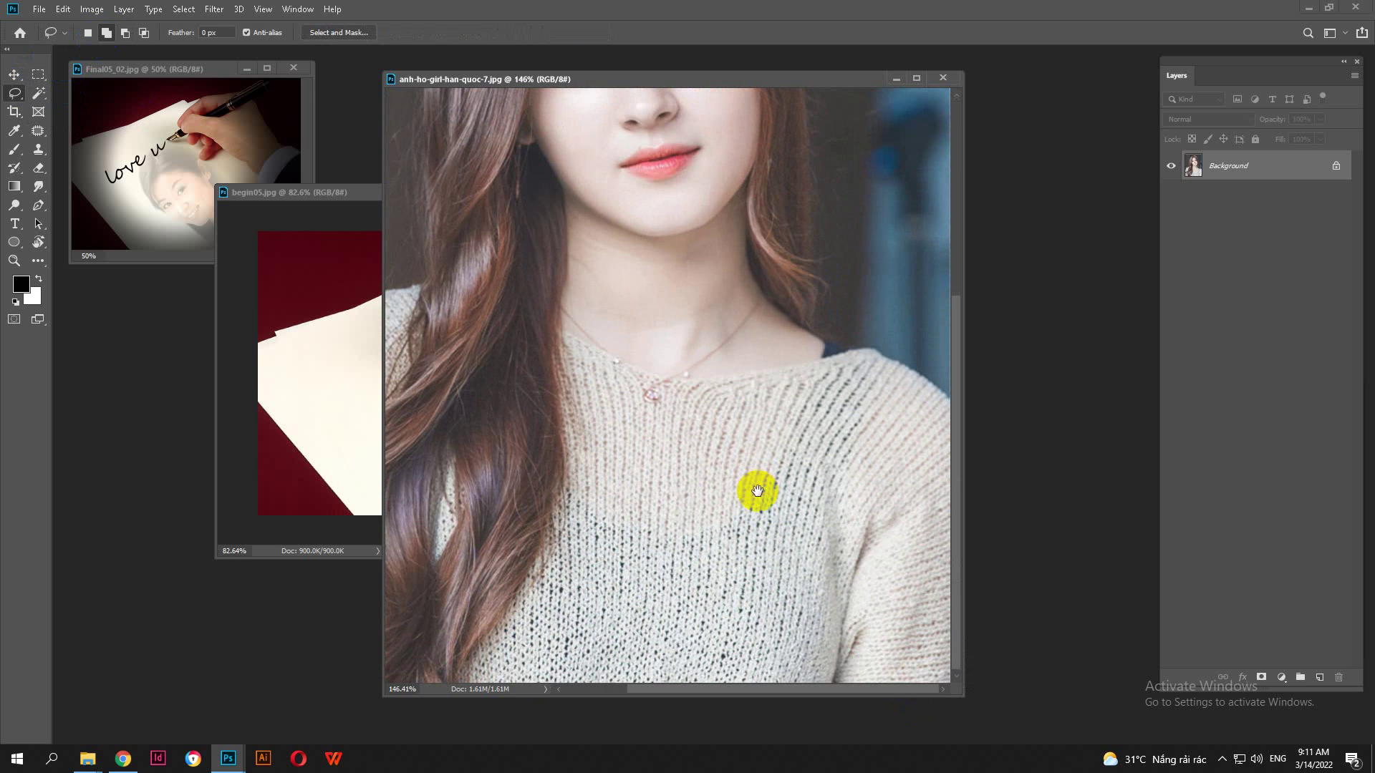
pyautogui.moveTo(807, 329); pyautogui.dragTo(883, 366)
pyautogui.scroll(-4, 775, 429)
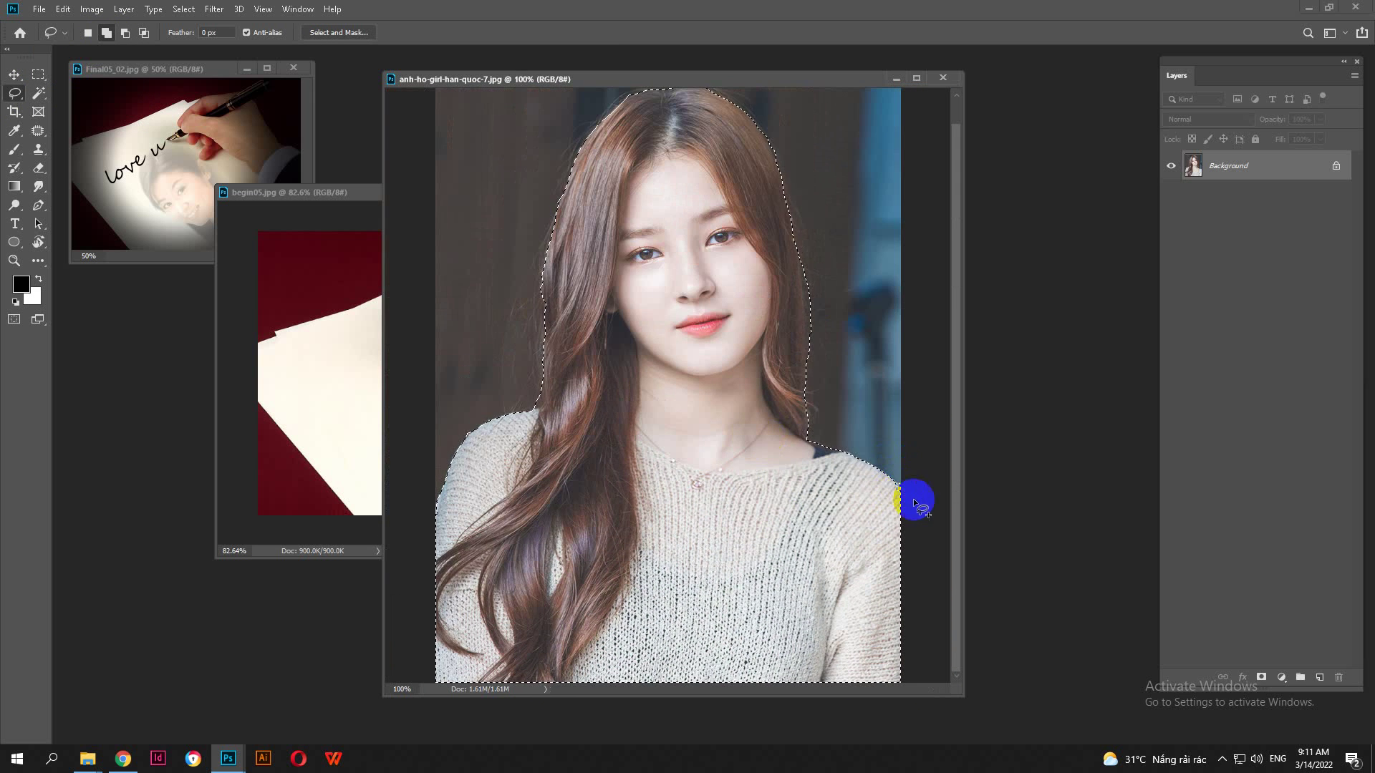
pyautogui.scroll(5, 919, 503)
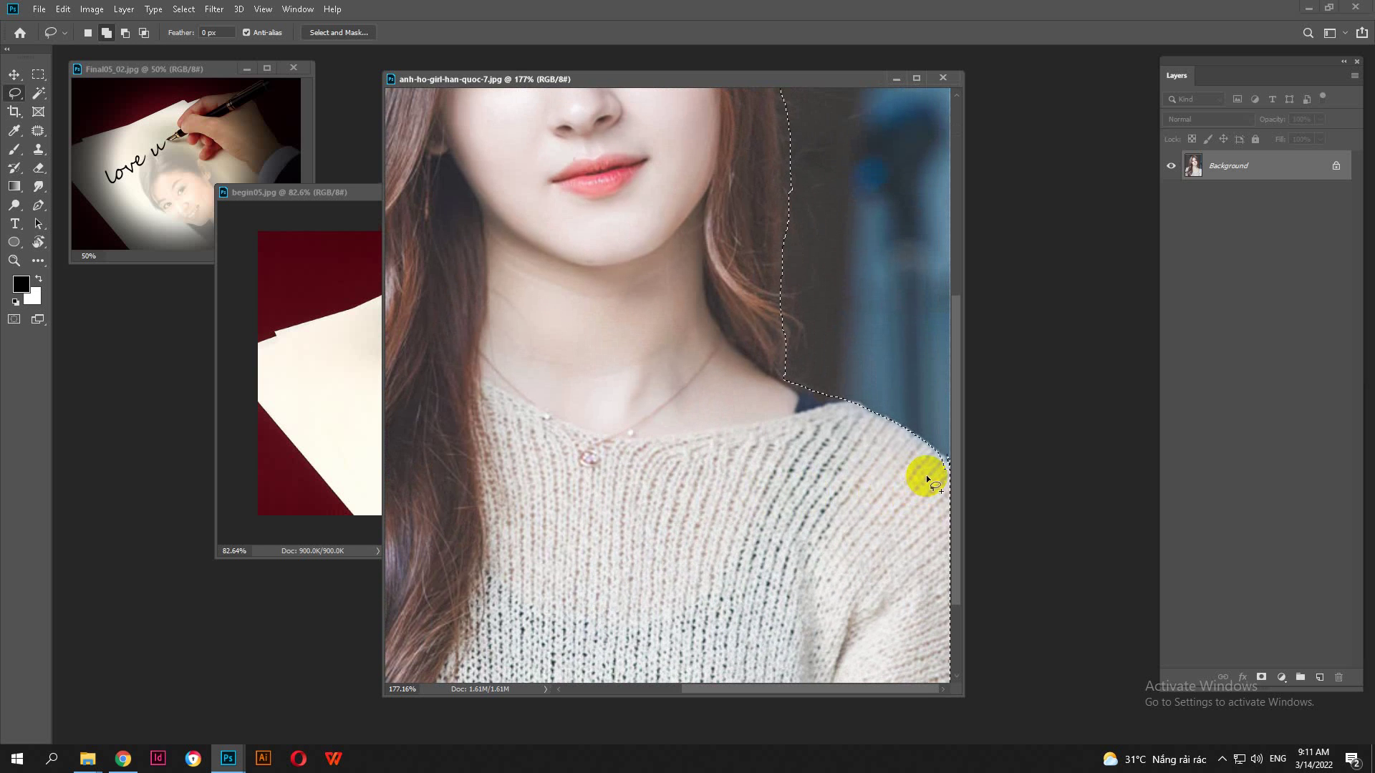
pyautogui.scroll(-5, 924, 526)
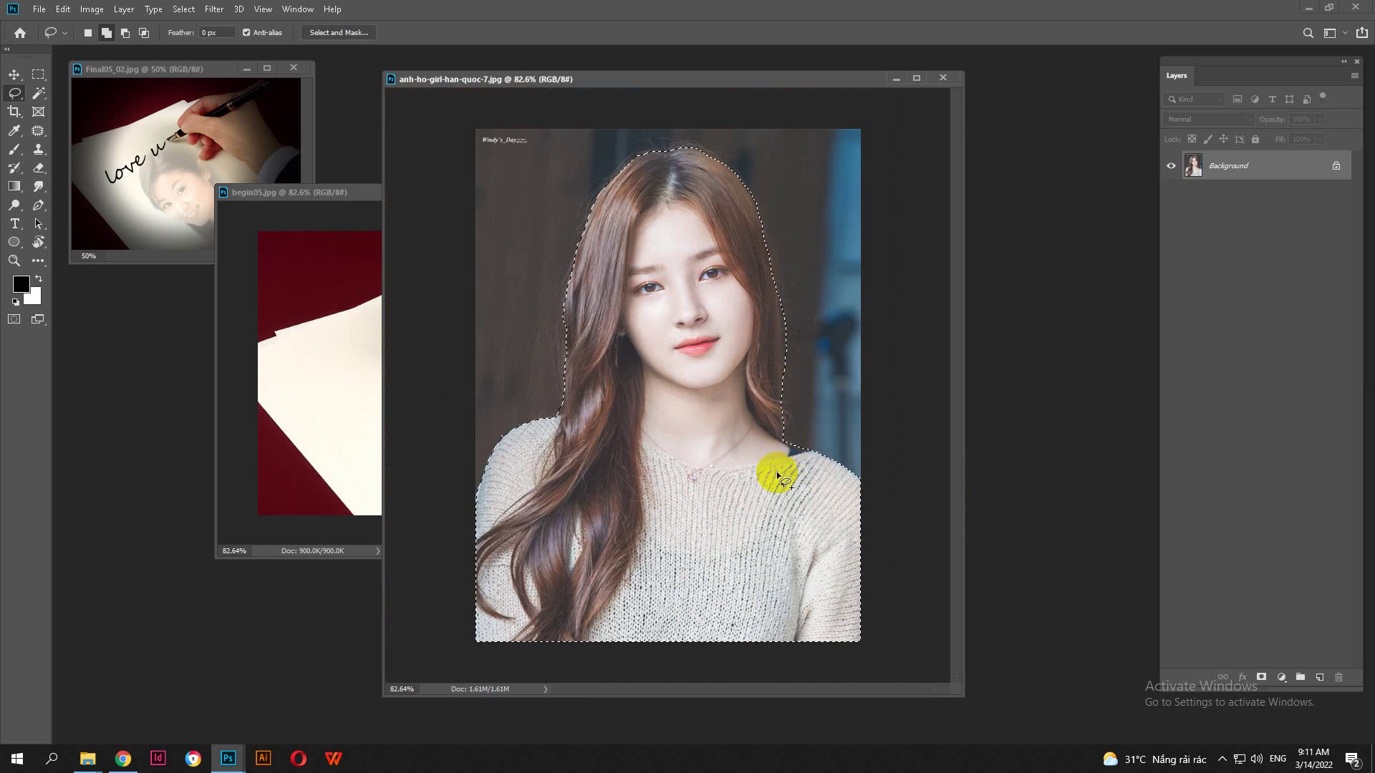
# - Copy the selected woman into begin05.jpg as a new layer and close the portrait photo
pyautogui.moveTo(722, 473)
pyautogui.mouseDown()
pyautogui.moveTo(430, 319)
pyautogui.moveTo(347, 184)
pyautogui.moveTo(352, 452)
pyautogui.mouseUp()
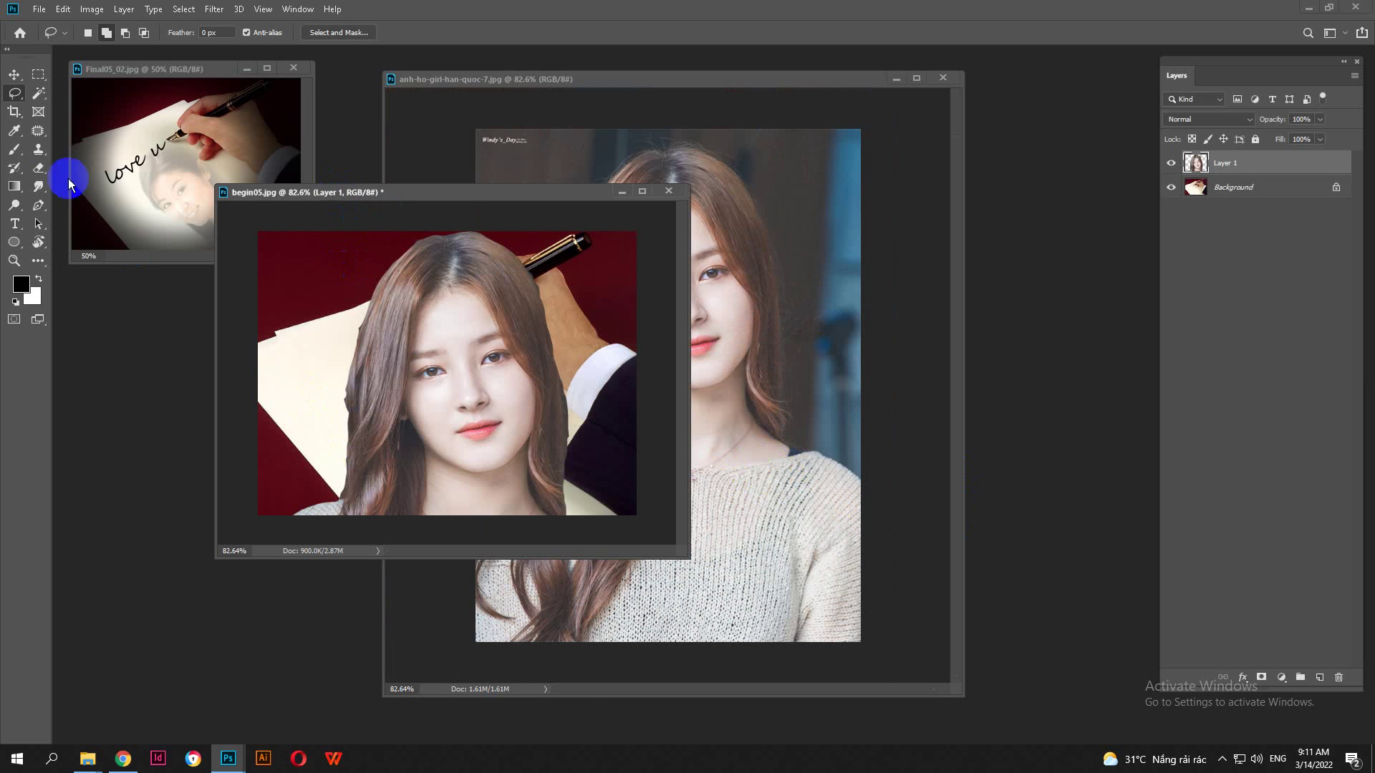
pyautogui.click(14, 74)
pyautogui.click(942, 78)
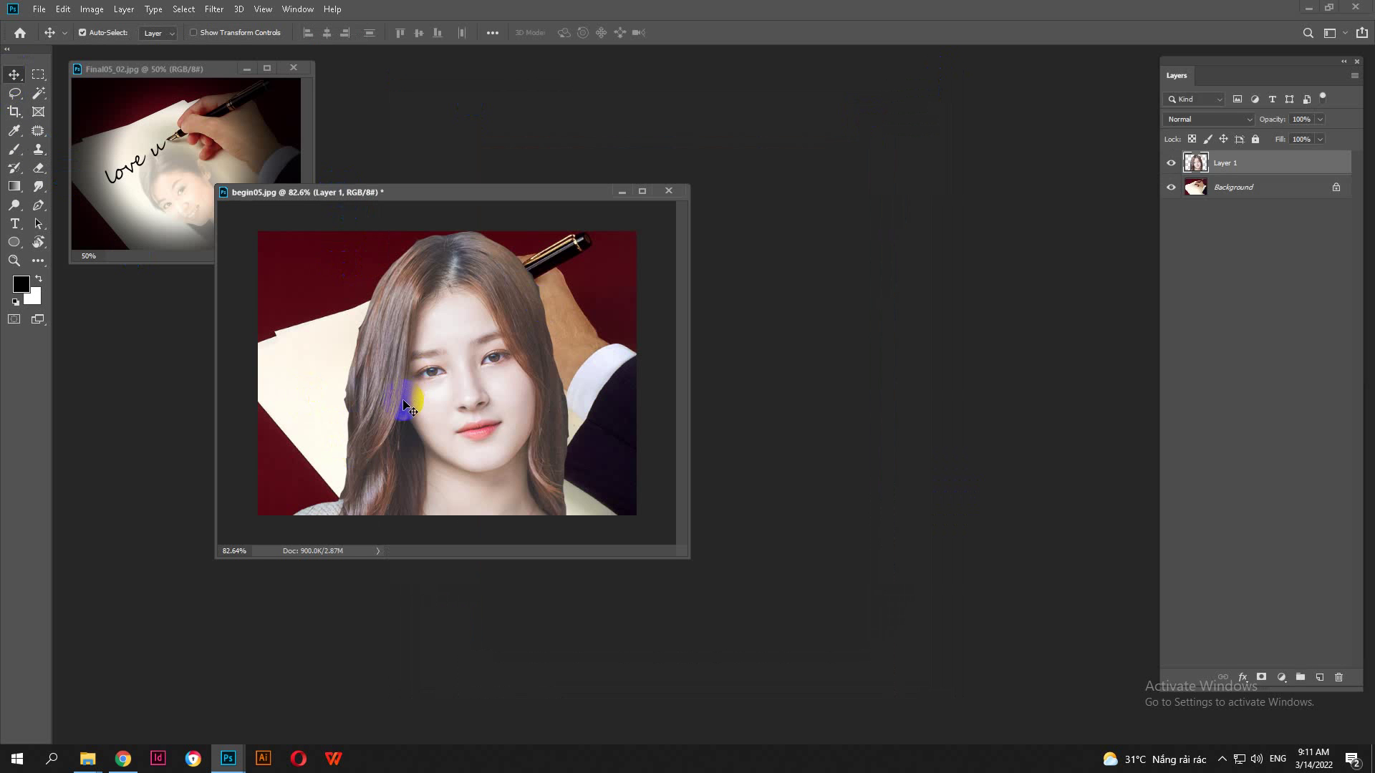
# - Scale the woman's layer down to about 44% with Free Transform
pyautogui.hotkey('ctrl', 't')
pyautogui.hotkey('ctrl', '0')
pyautogui.scroll(-2, 406, 398)
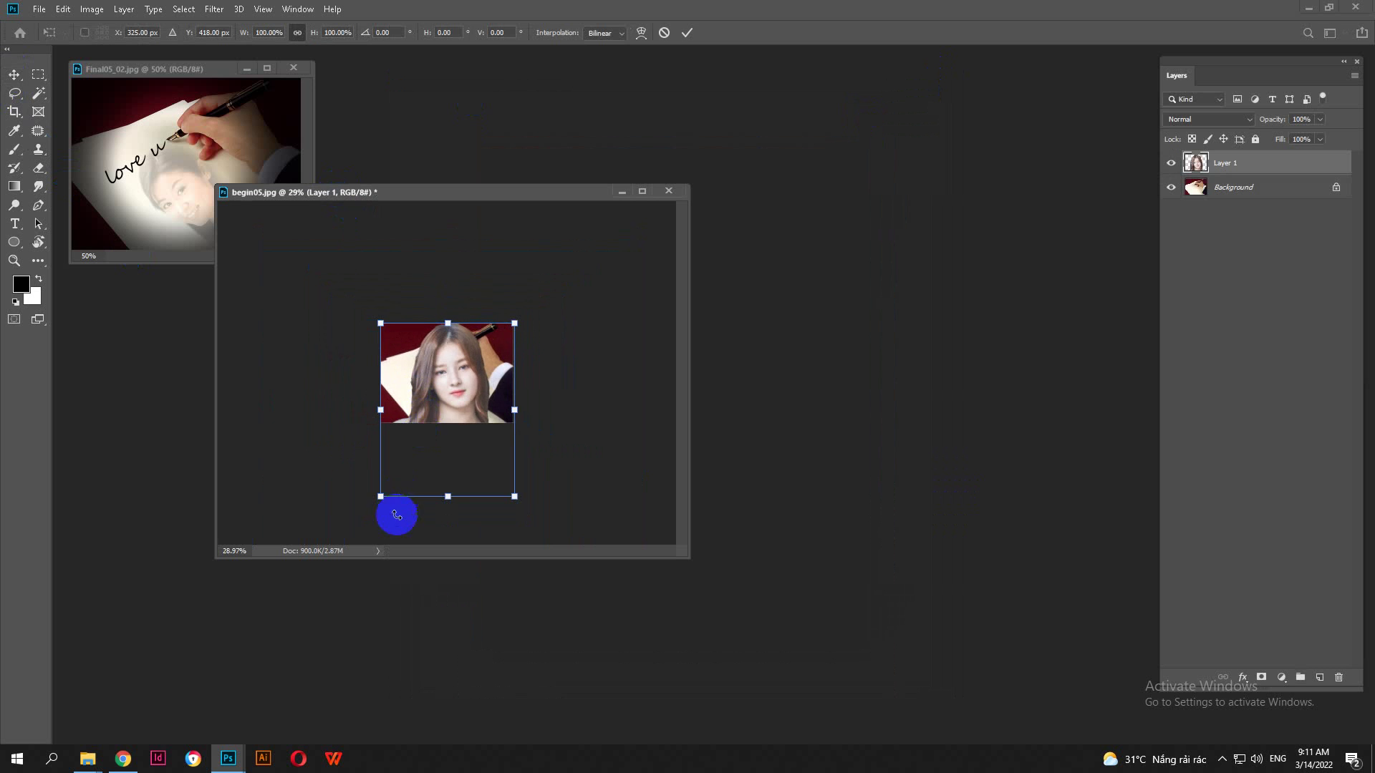
pyautogui.moveTo(380, 497); pyautogui.dragTo(463, 411)
pyautogui.scroll(5, 503, 358)
pyautogui.scroll(3, 458, 424)
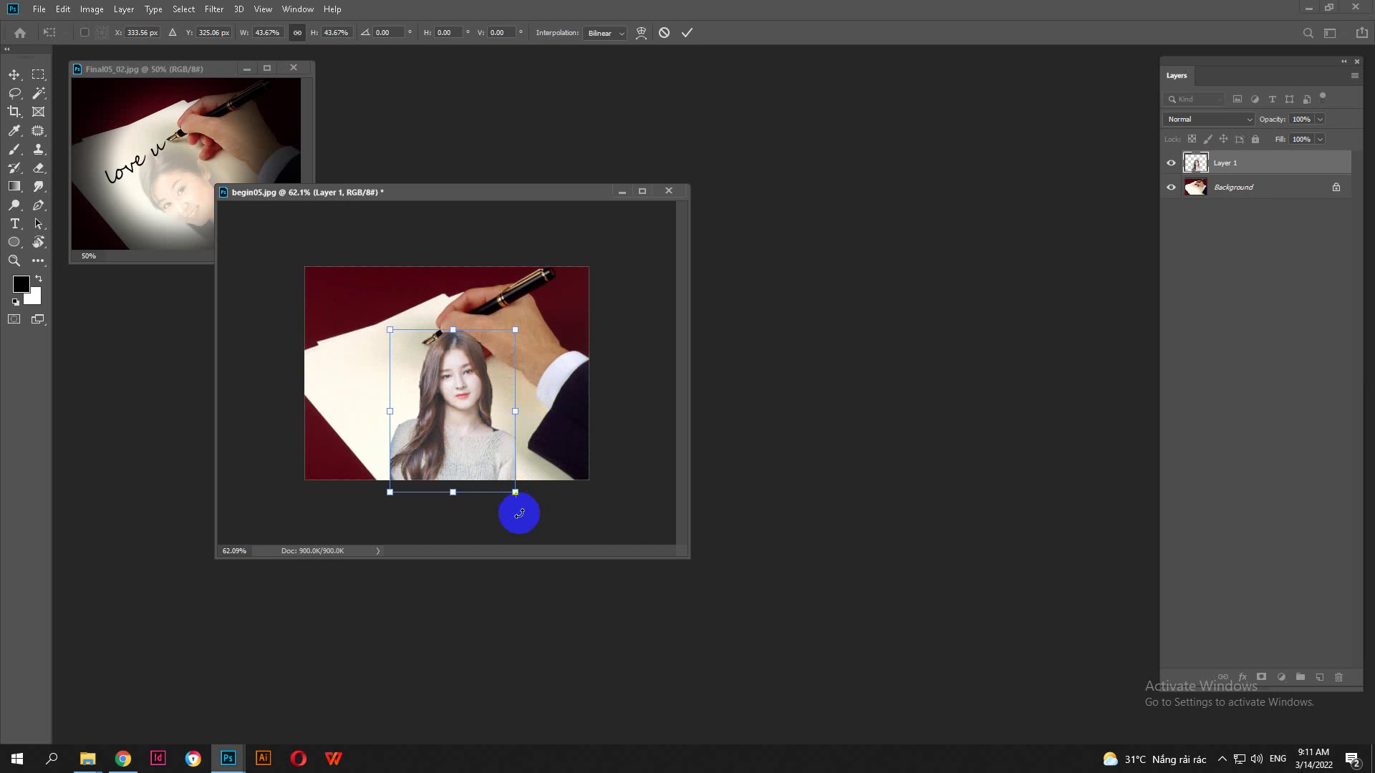
# - Enlarge the woman's layer to about 51%, rotate it about -30° and place it on the paper under the pen
pyautogui.moveTo(521, 497); pyautogui.dragTo(552, 537)
pyautogui.moveTo(599, 479); pyautogui.dragTo(600, 367)
pyautogui.moveTo(488, 304); pyautogui.dragTo(484, 328)
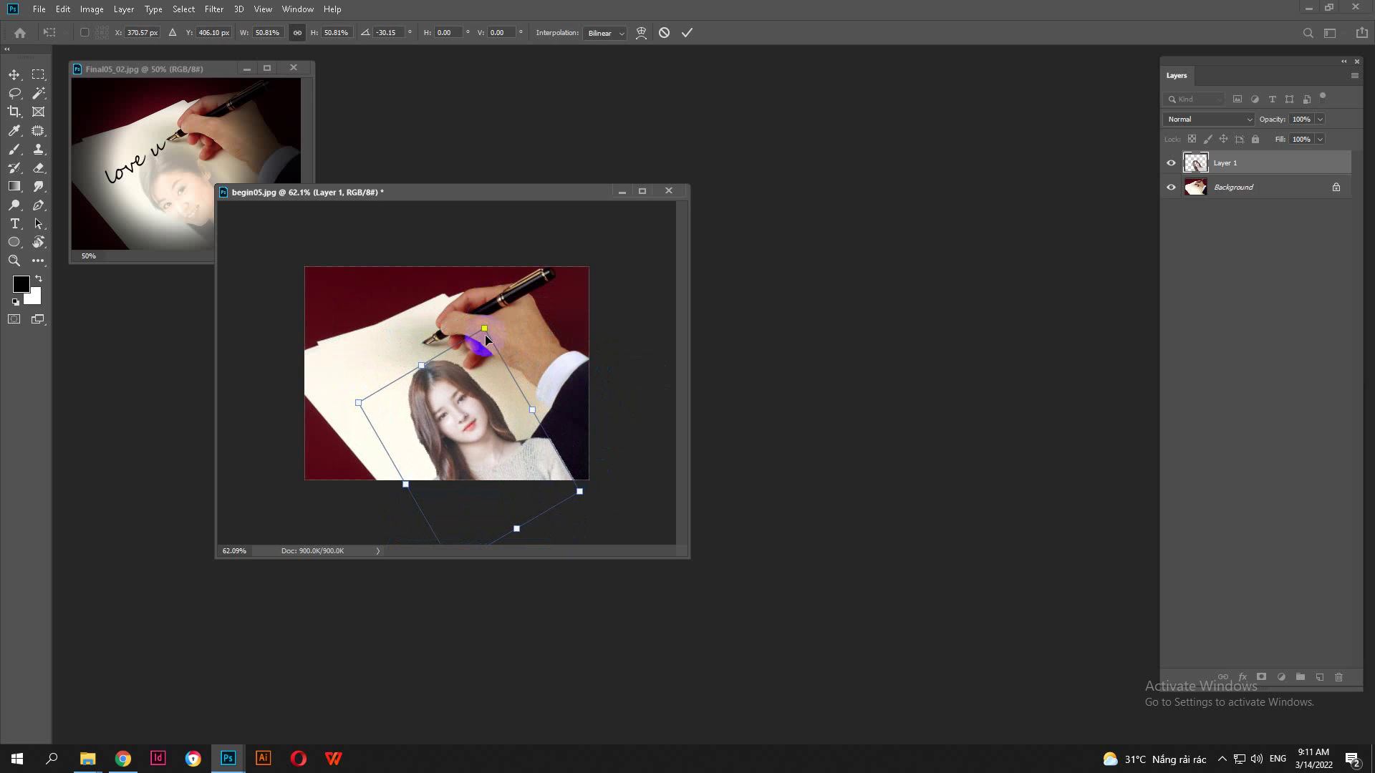
pyautogui.moveTo(471, 430); pyautogui.dragTo(446, 409)
pyautogui.press('Escape')
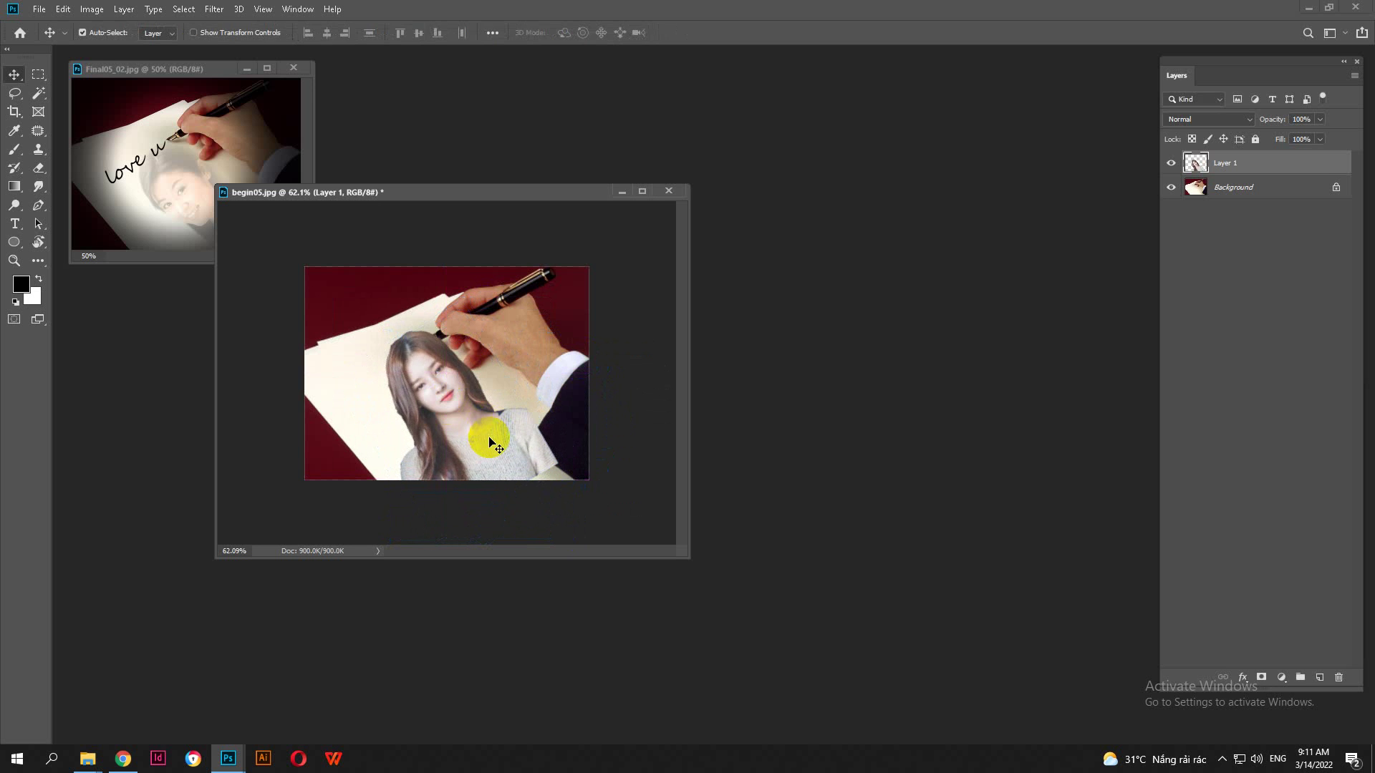
# - Rotate the woman's layer about another -3.3° with Free Transform to follow the tilt of the paper
pyautogui.hotkey('ctrl', 't')
pyautogui.moveTo(605, 444); pyautogui.dragTo(601, 436)
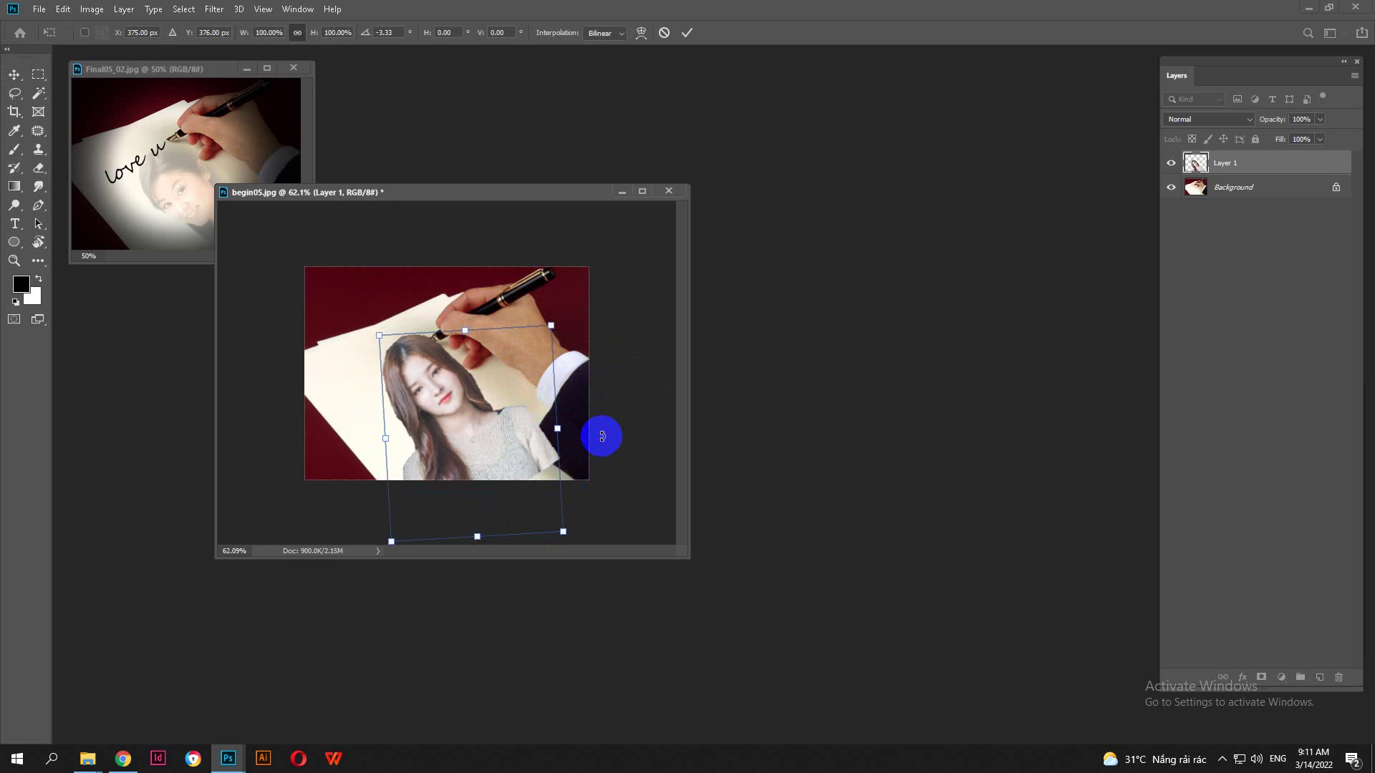
pyautogui.press('Return')
pyautogui.scroll(3, 499, 453)
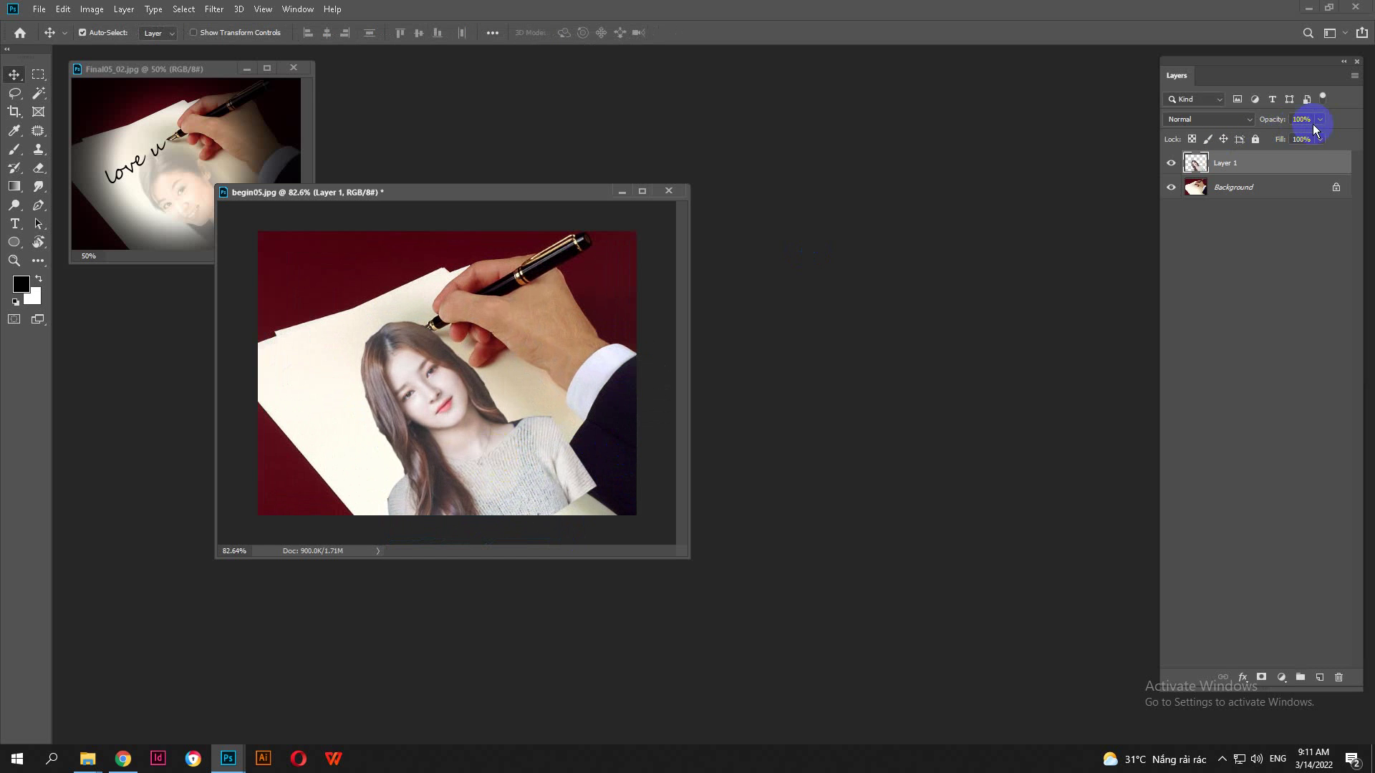
# - Lower the opacity of Layer 1 to 26% so the woman blends into the paper
pyautogui.moveTo(1307, 139); pyautogui.dragTo(1273, 139)
pyautogui.scroll(-2, 737, 331)
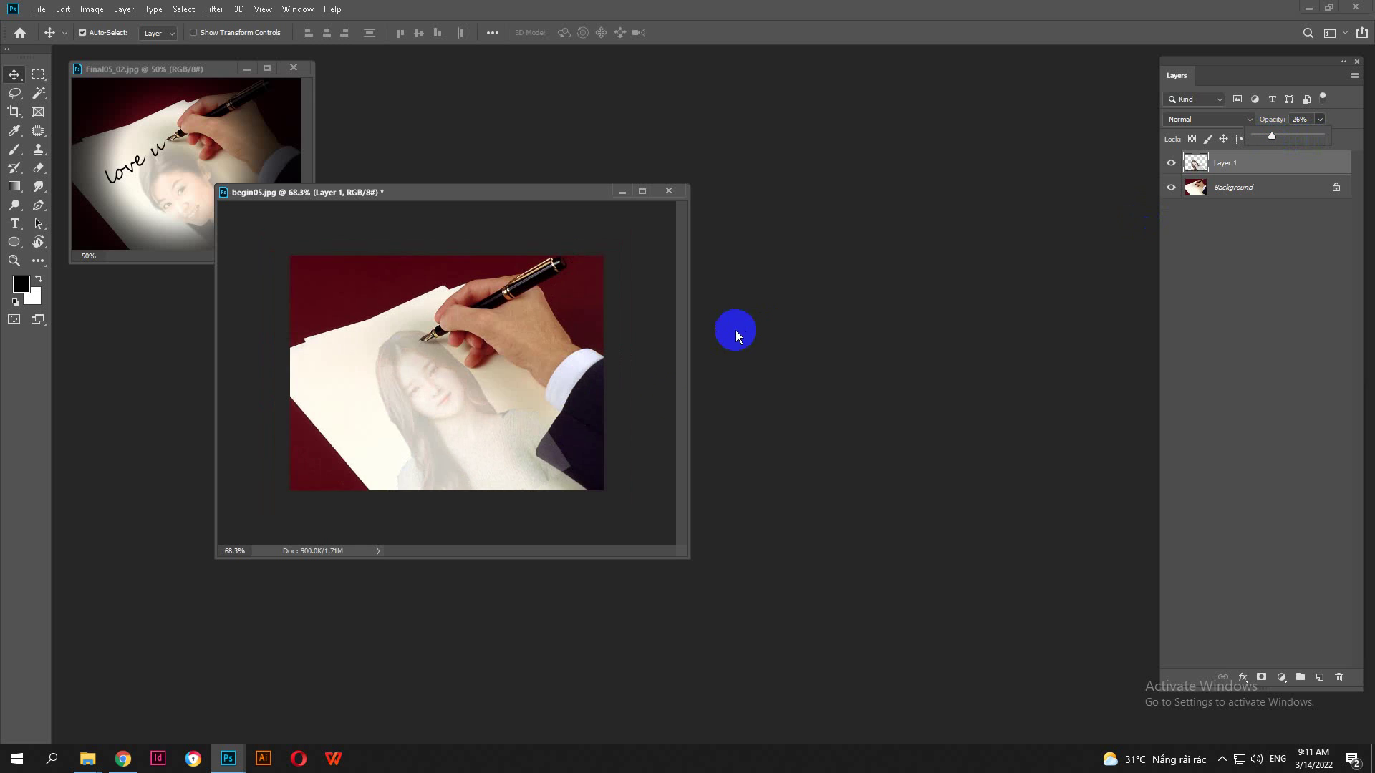
pyautogui.scroll(3, 537, 431)
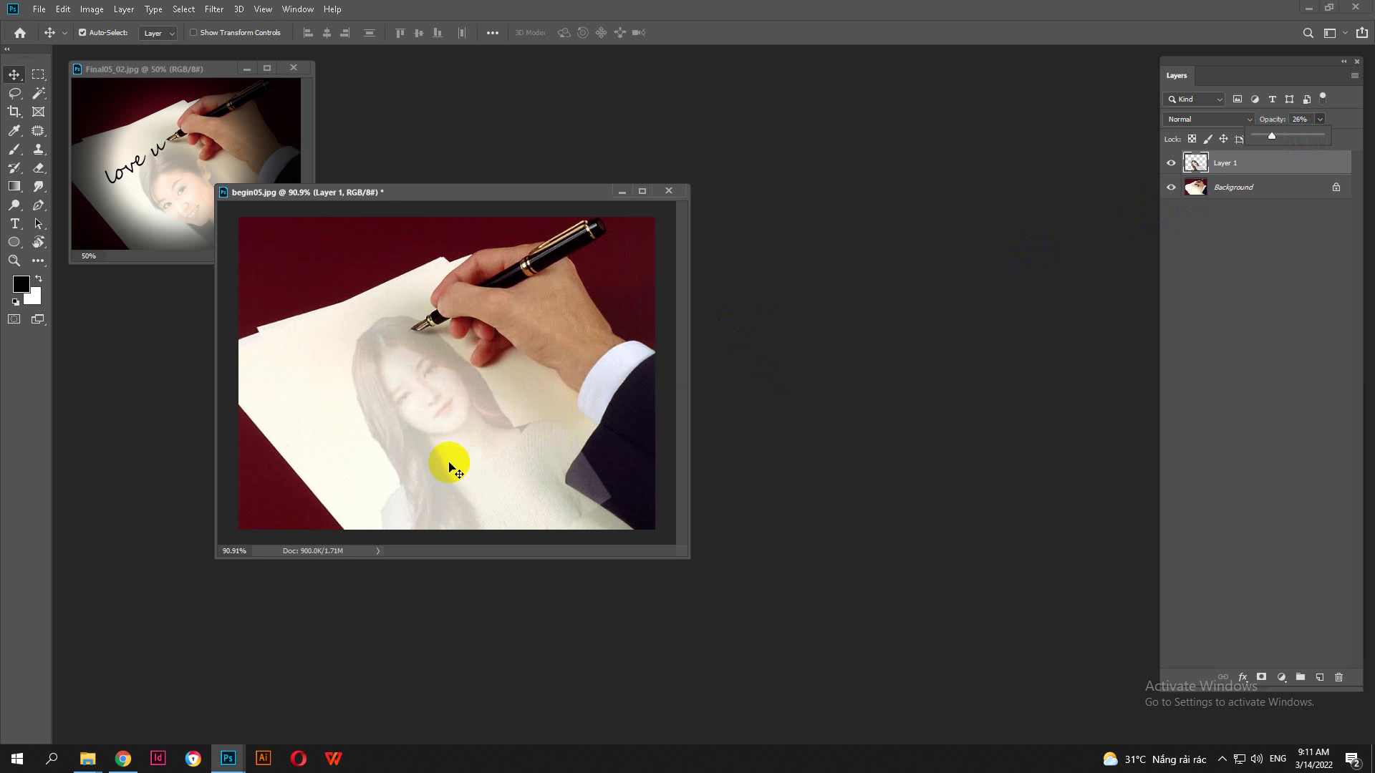
pyautogui.scroll(1, 454, 461)
pyautogui.moveTo(451, 458); pyautogui.dragTo(455, 456)
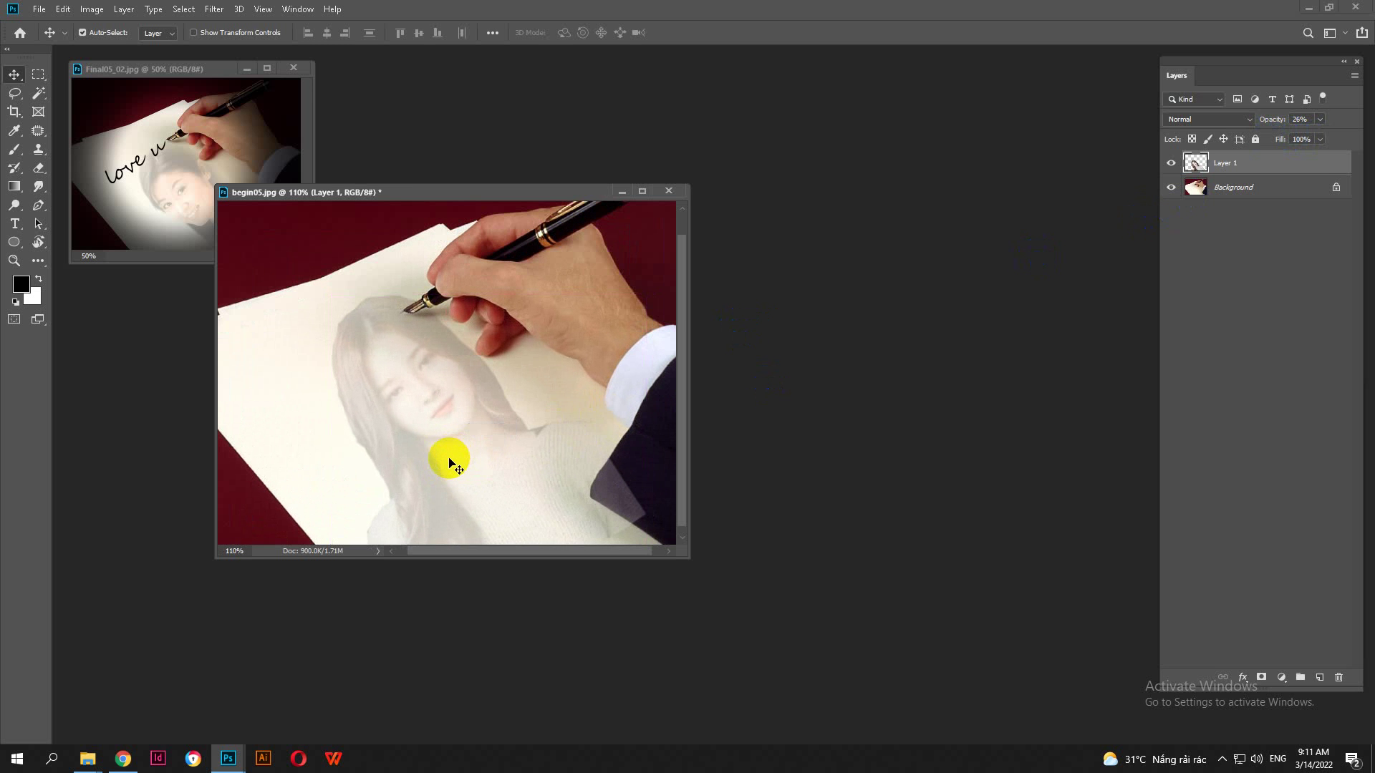
pyautogui.scroll(-1, 449, 463)
# - Add a white layer mask to Layer 1 for hiding the part that overlaps the dark sleeve
pyautogui.click(638, 478)
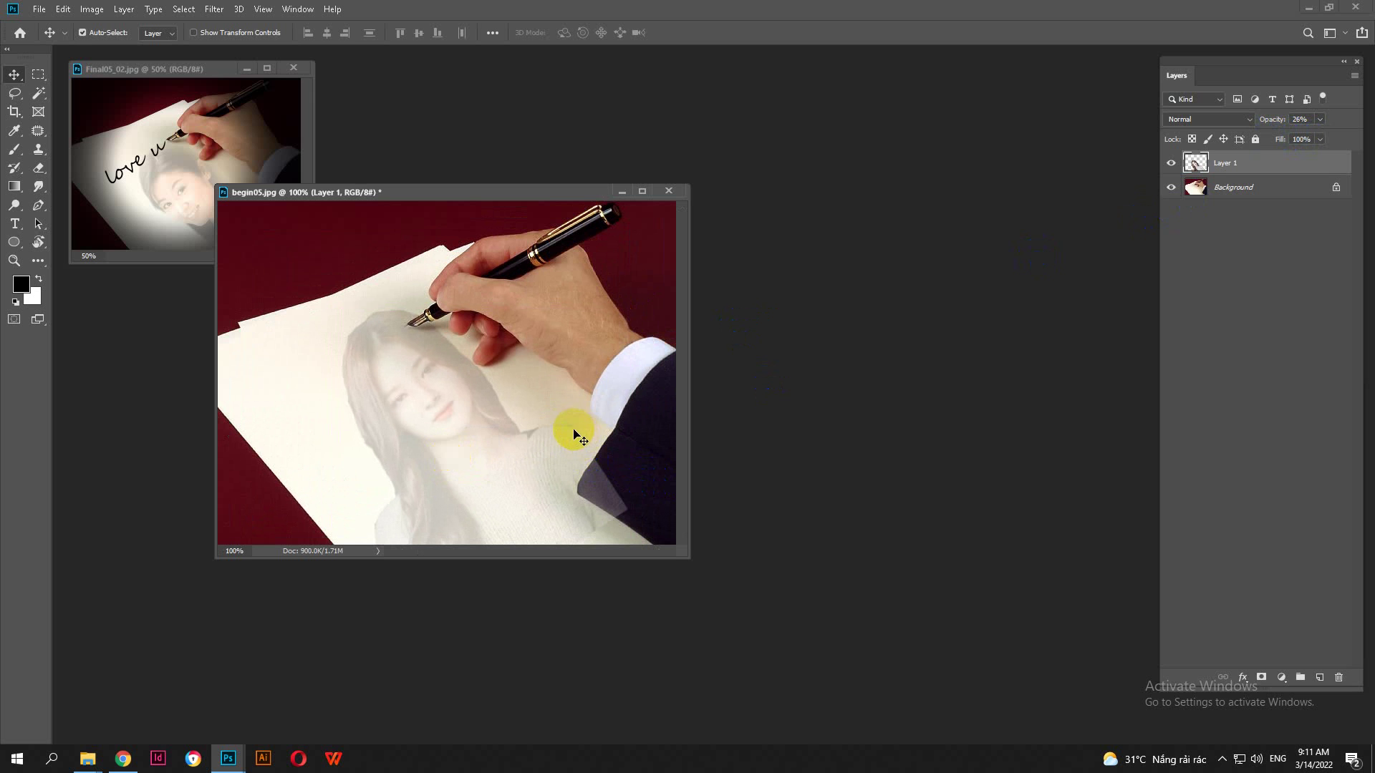
pyautogui.click(605, 466)
pyautogui.click(628, 506)
pyautogui.click(567, 548)
pyautogui.click(648, 528)
pyautogui.click(1200, 155)
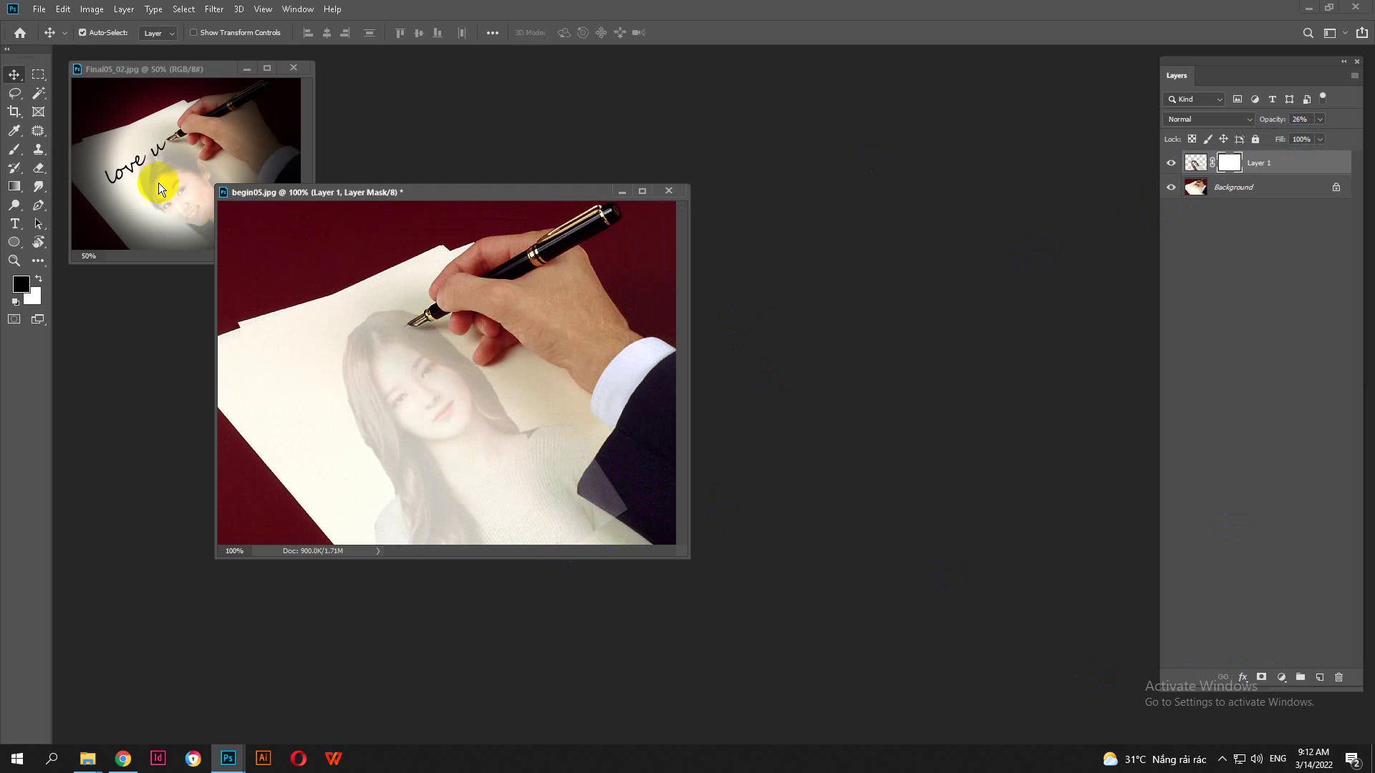
# - Paint black on Layer 1's mask with a soft brush reduced to 70 px to hide the woman's picture over the dark sleeve
pyautogui.click(15, 149)
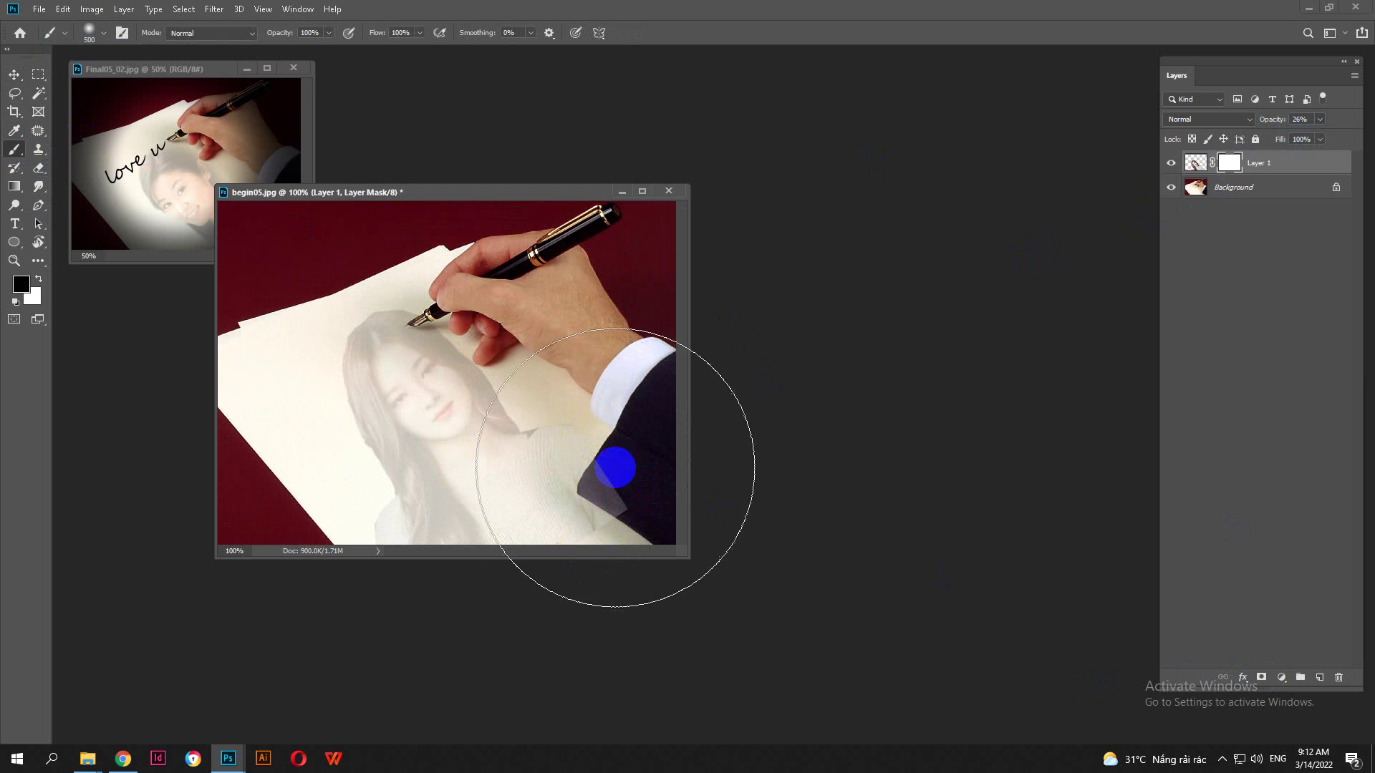
pyautogui.press('[')
pyautogui.press('[')
pyautogui.press('[')
pyautogui.press('[')
pyautogui.press('[')
pyautogui.press('[')
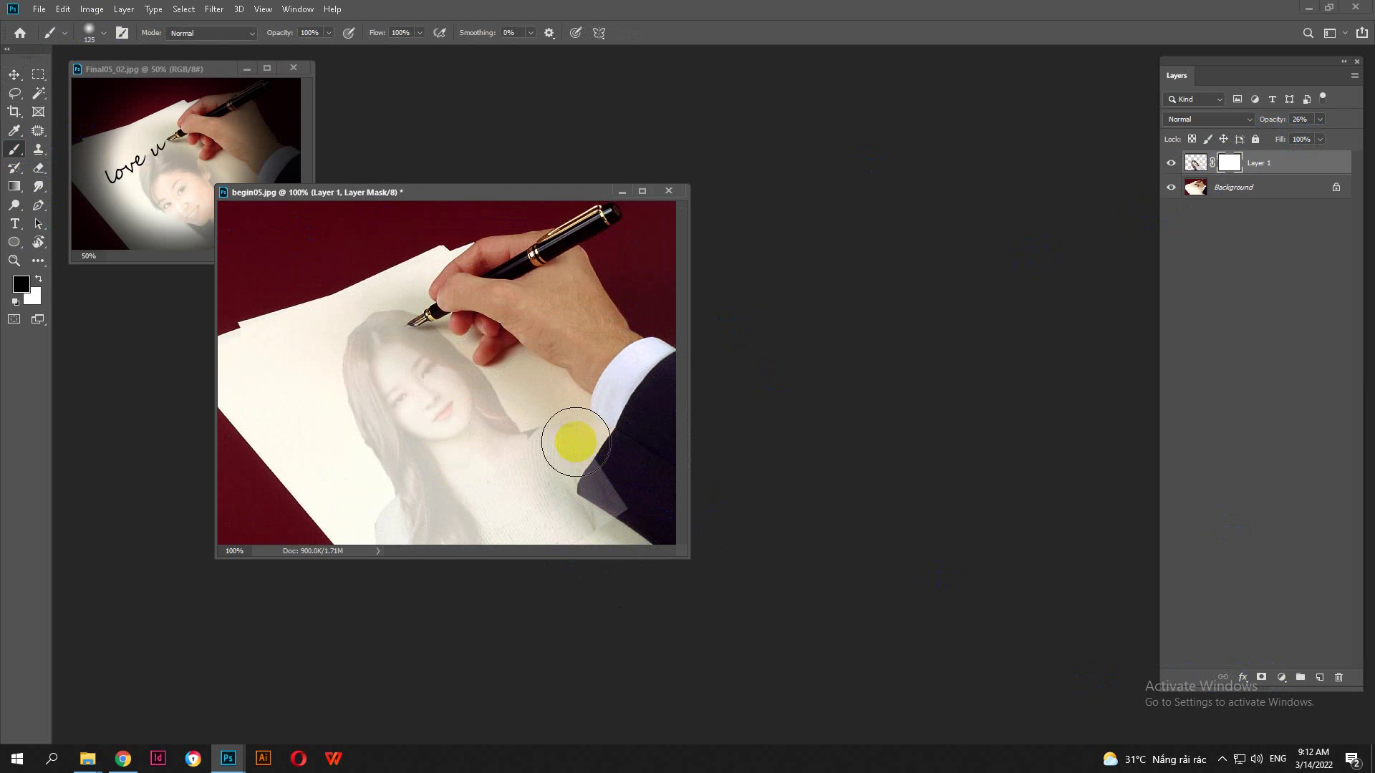
pyautogui.moveTo(576, 441)
pyautogui.mouseDown()
pyautogui.moveTo(617, 473)
pyautogui.moveTo(617, 444)
pyautogui.mouseUp()
pyautogui.hotkey('ctrl', 'z')
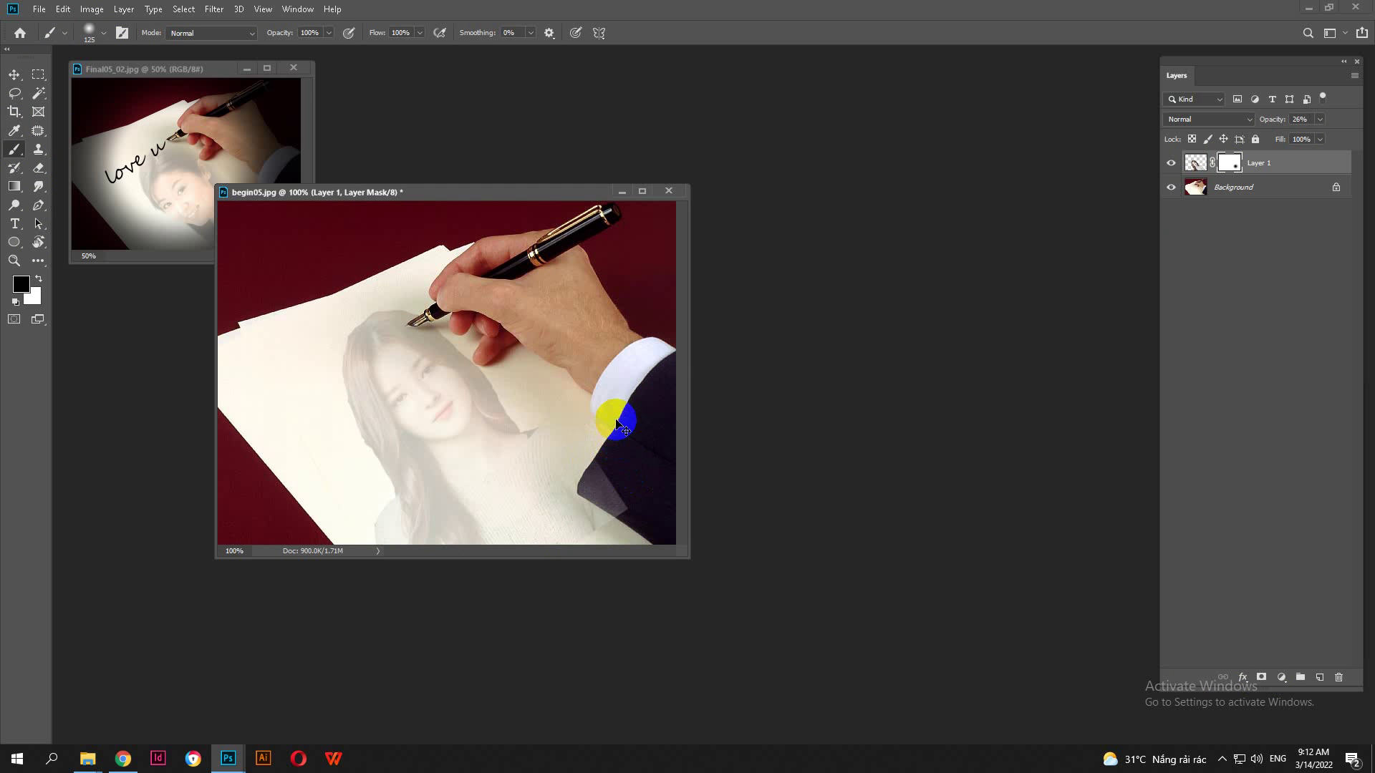
pyautogui.hotkey('ctrl', 'z')
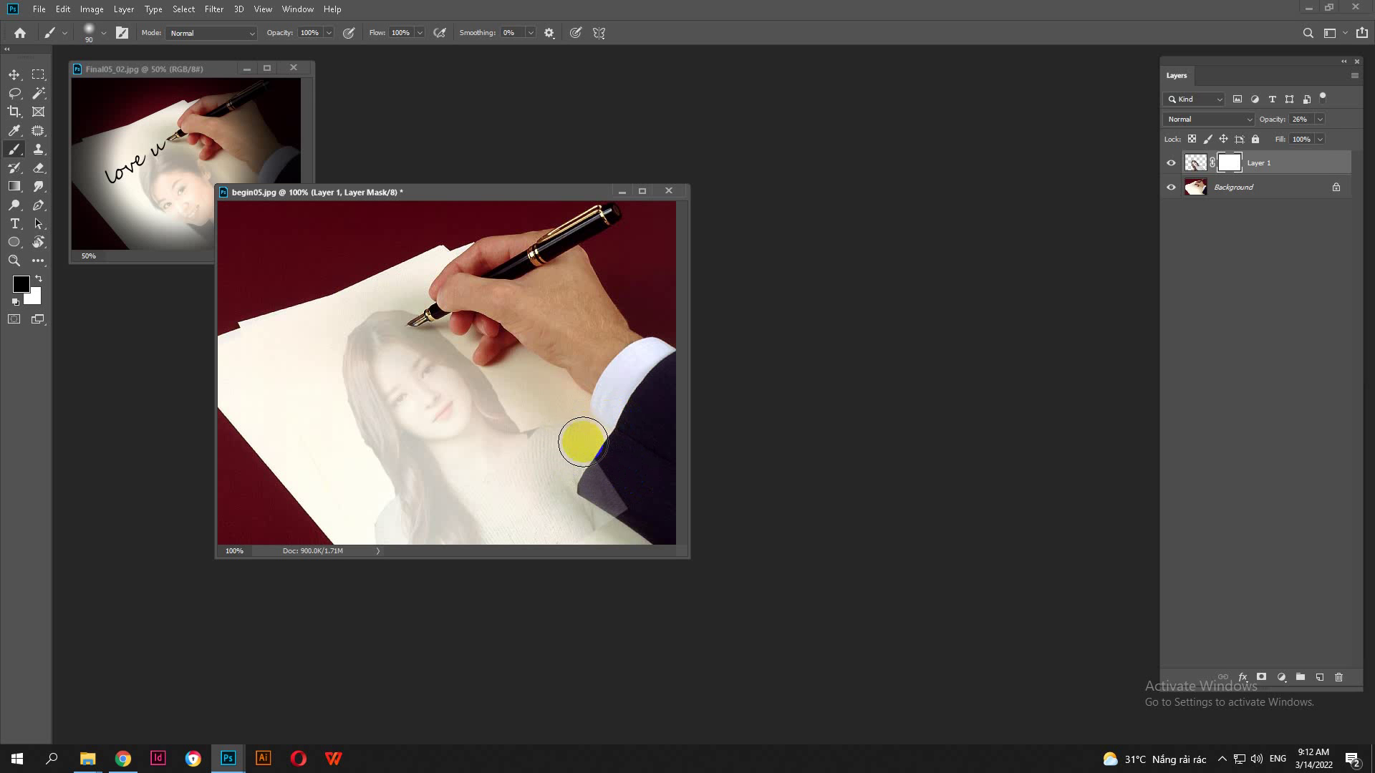
pyautogui.moveTo(583, 451)
pyautogui.mouseDown()
pyautogui.moveTo(644, 512)
pyautogui.moveTo(592, 542)
pyautogui.mouseUp()
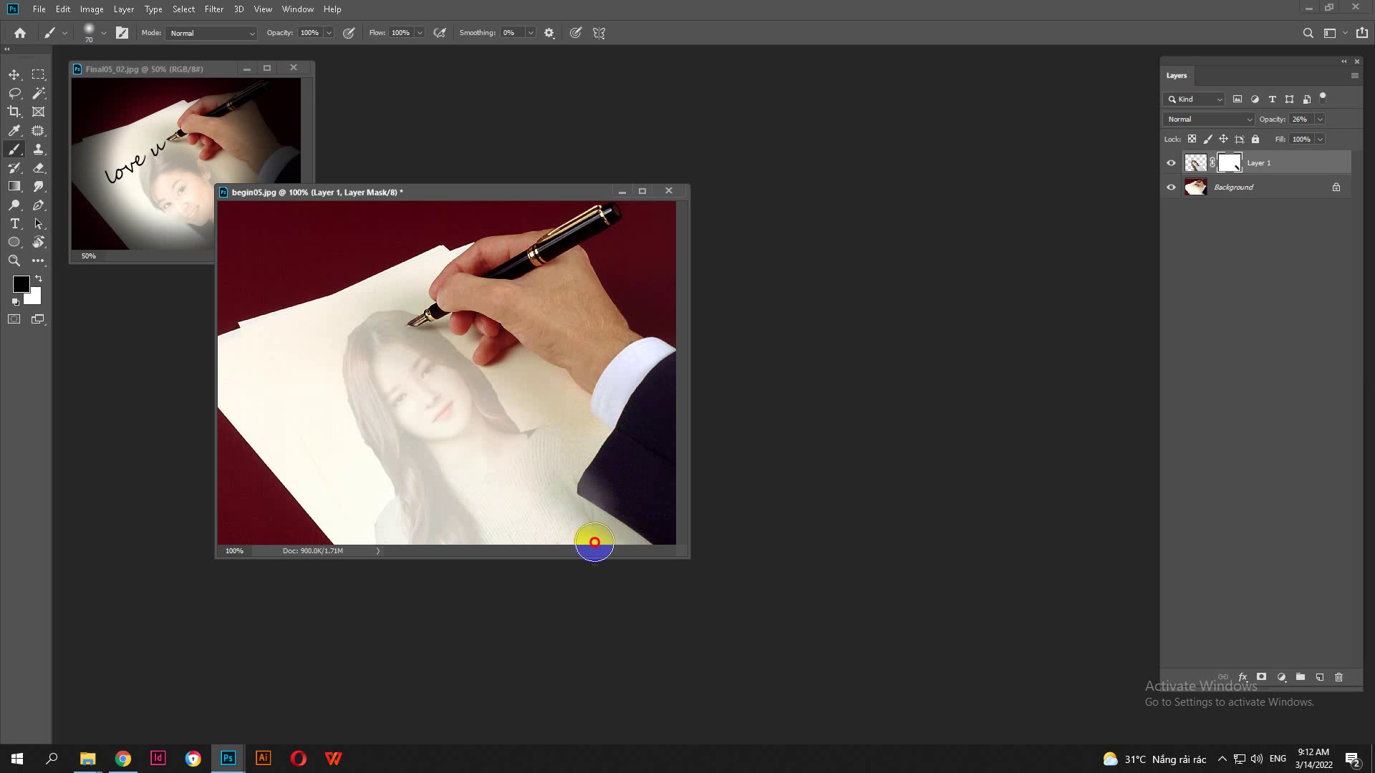
pyautogui.moveTo(619, 471)
pyautogui.mouseDown()
pyautogui.moveTo(629, 511)
pyautogui.moveTo(517, 590)
pyautogui.mouseUp()
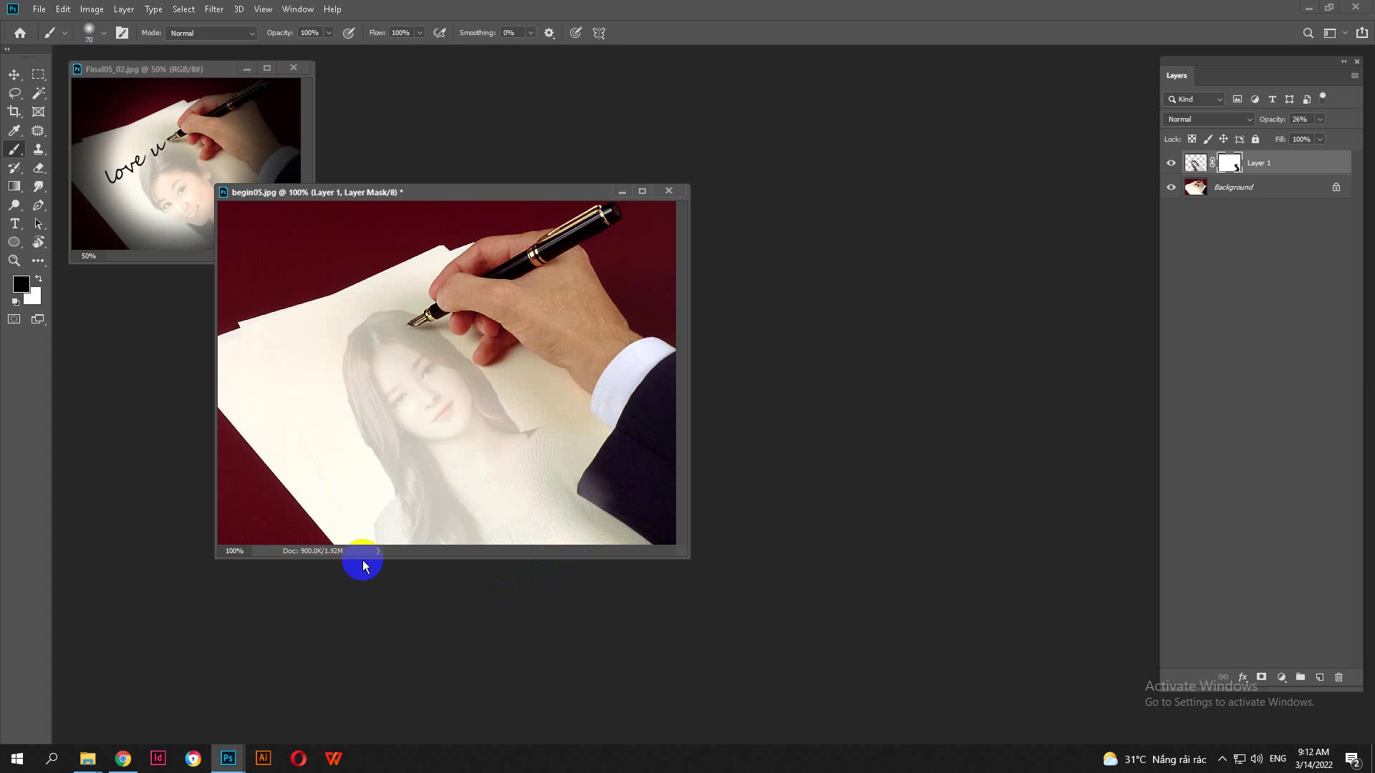
# - Lower the opacity of Layer 1 to 20%
pyautogui.click(14, 74)
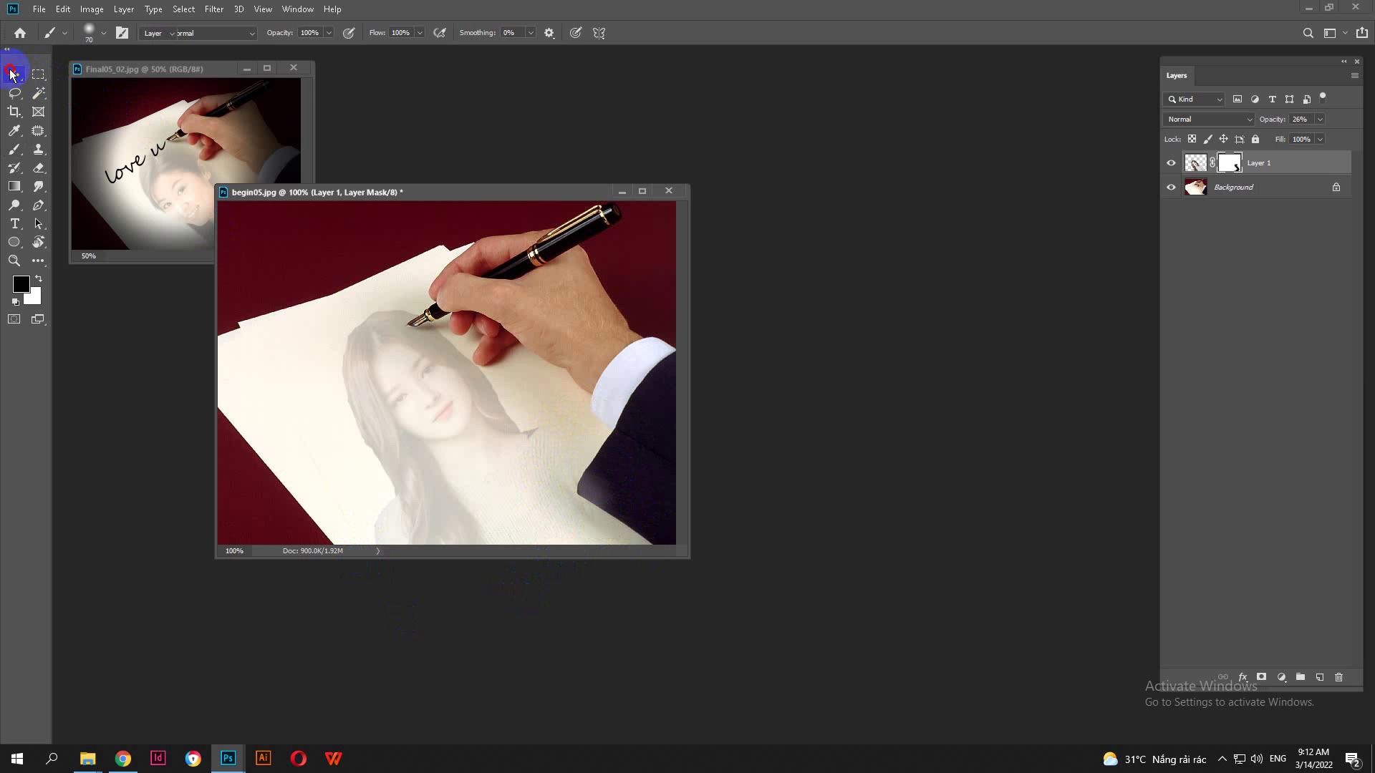
pyautogui.click(1195, 162)
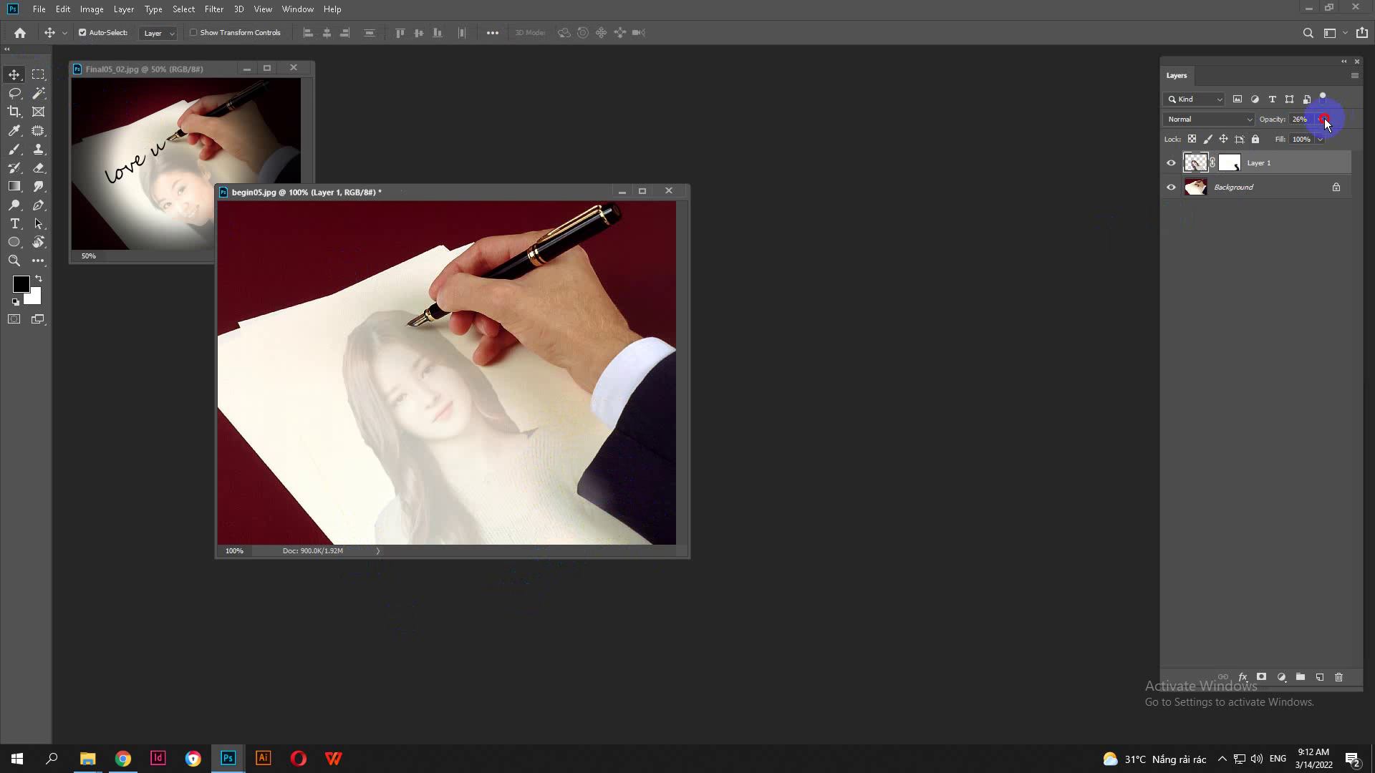
pyautogui.moveTo(1298, 137); pyautogui.dragTo(1300, 133)
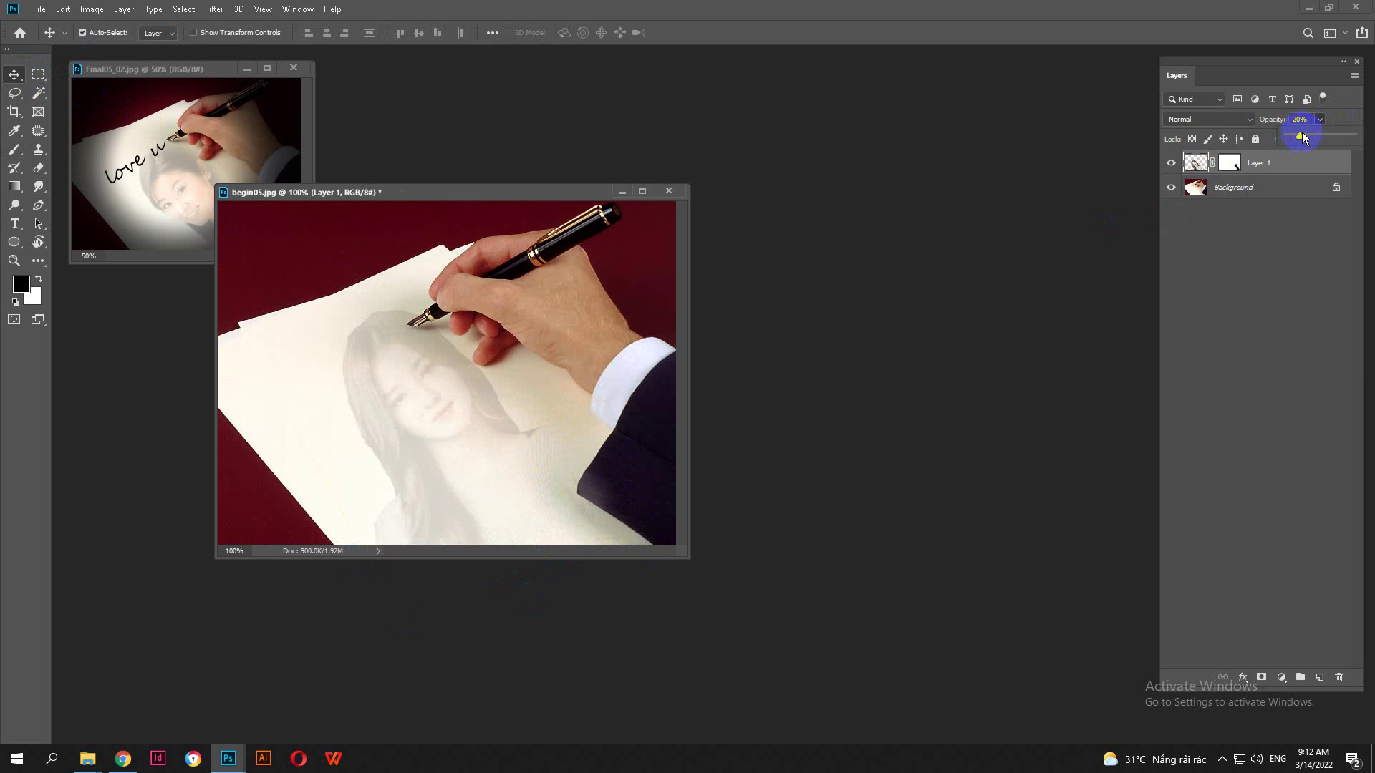
# - Move the begin05.jpg window away from the sample image, enlarge it and zoom the picture to 121%
pyautogui.scroll(-2, 801, 365)
pyautogui.scroll(1, 718, 405)
pyautogui.click(529, 193)
pyautogui.moveTo(530, 197); pyautogui.dragTo(604, 146)
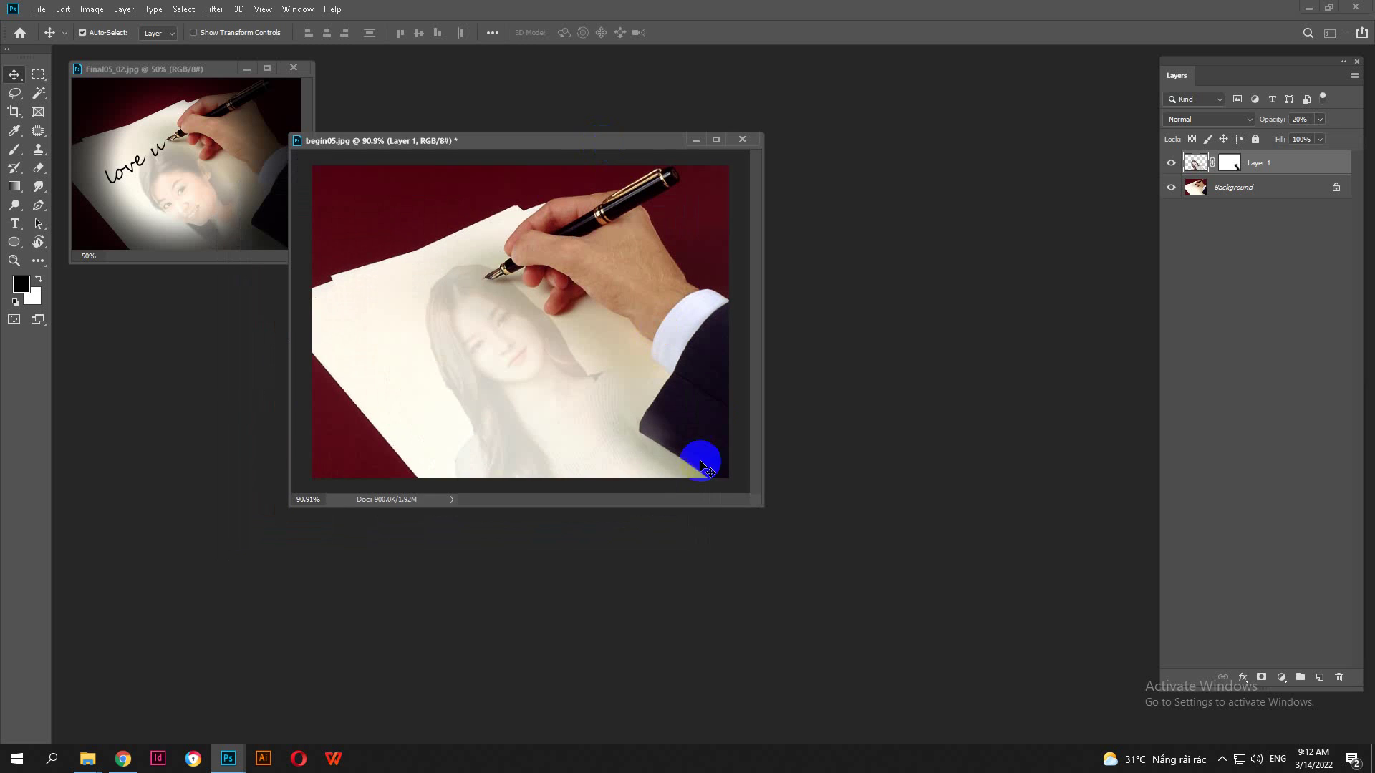
pyautogui.moveTo(761, 501); pyautogui.dragTo(1014, 684)
pyautogui.scroll(3, 724, 547)
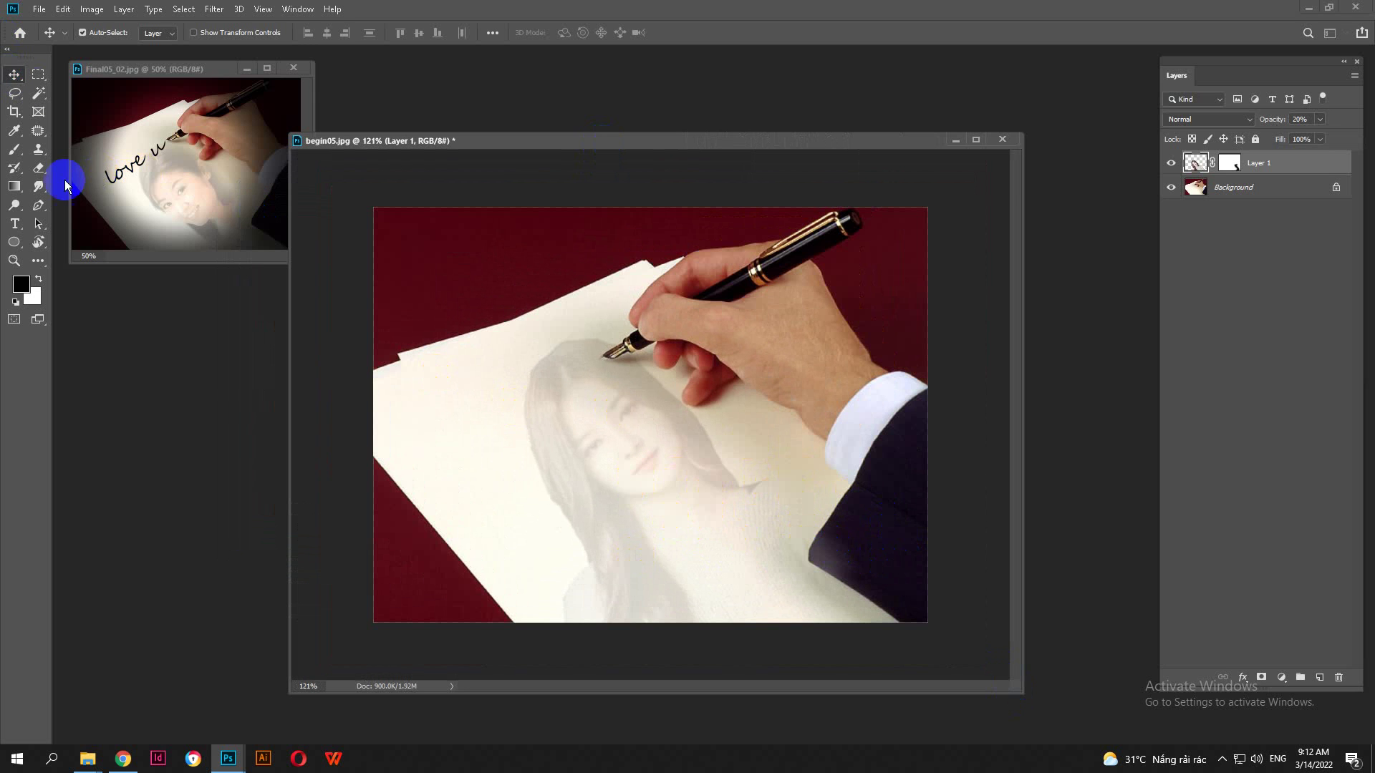
# - Add the text "Love u" on the paper in VNI-Murray Bold, 24 pt, and colour it black (000000)
pyautogui.click(14, 223)
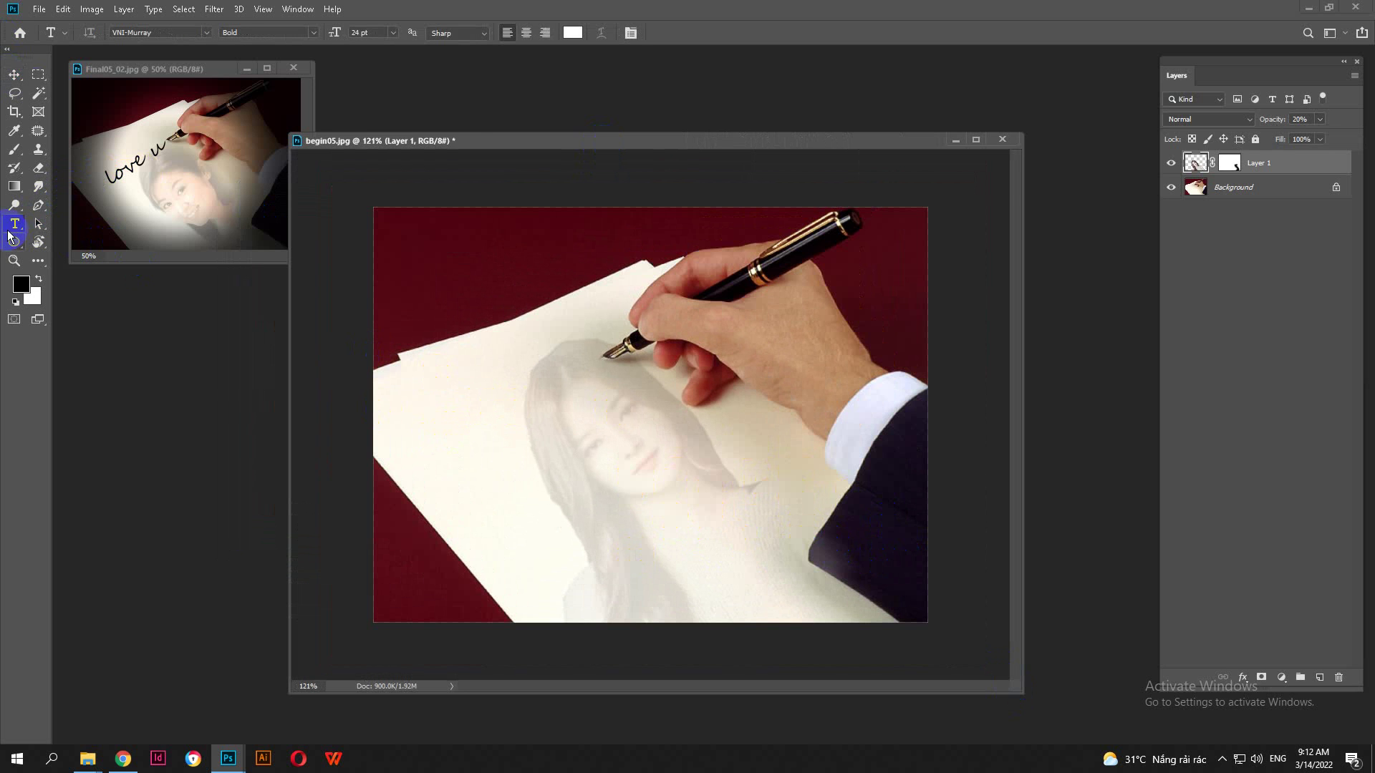
pyautogui.click(462, 389)
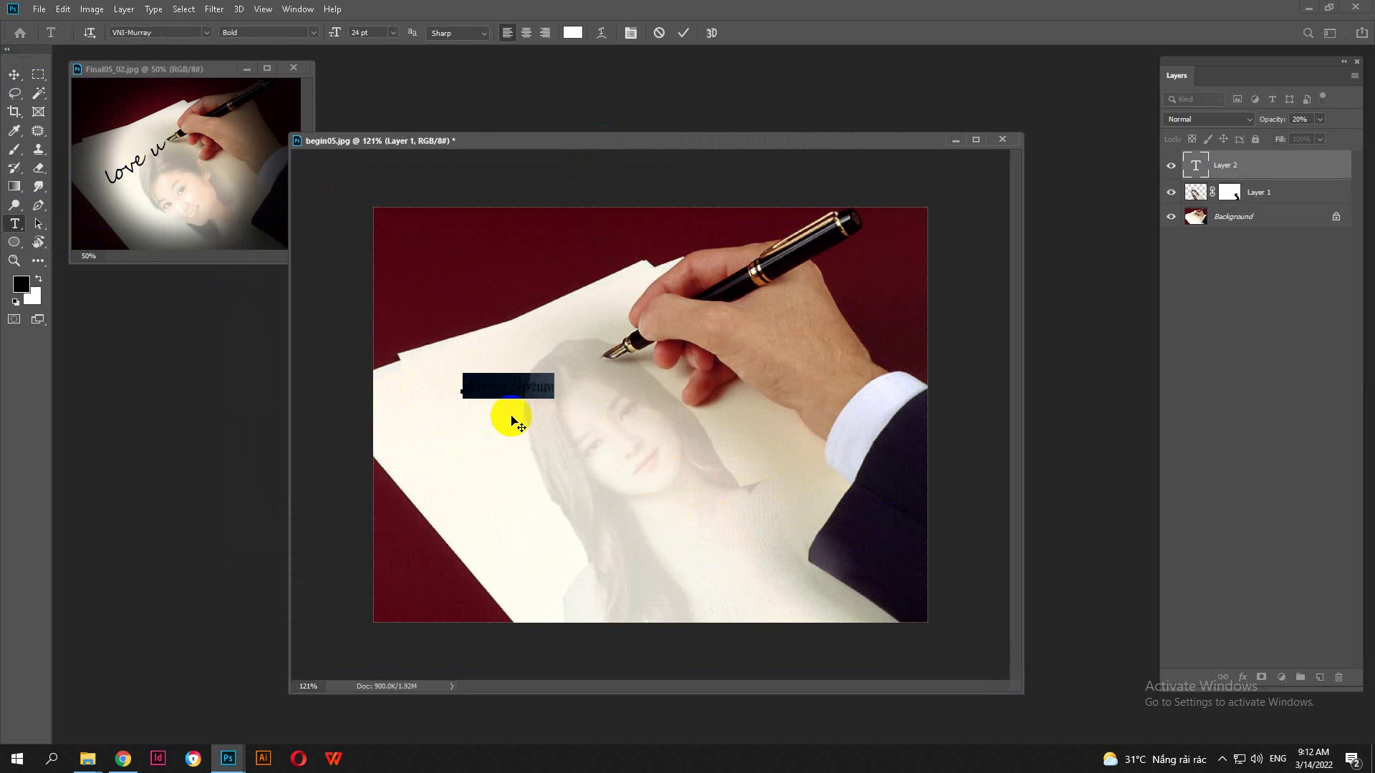
pyautogui.write('lo')
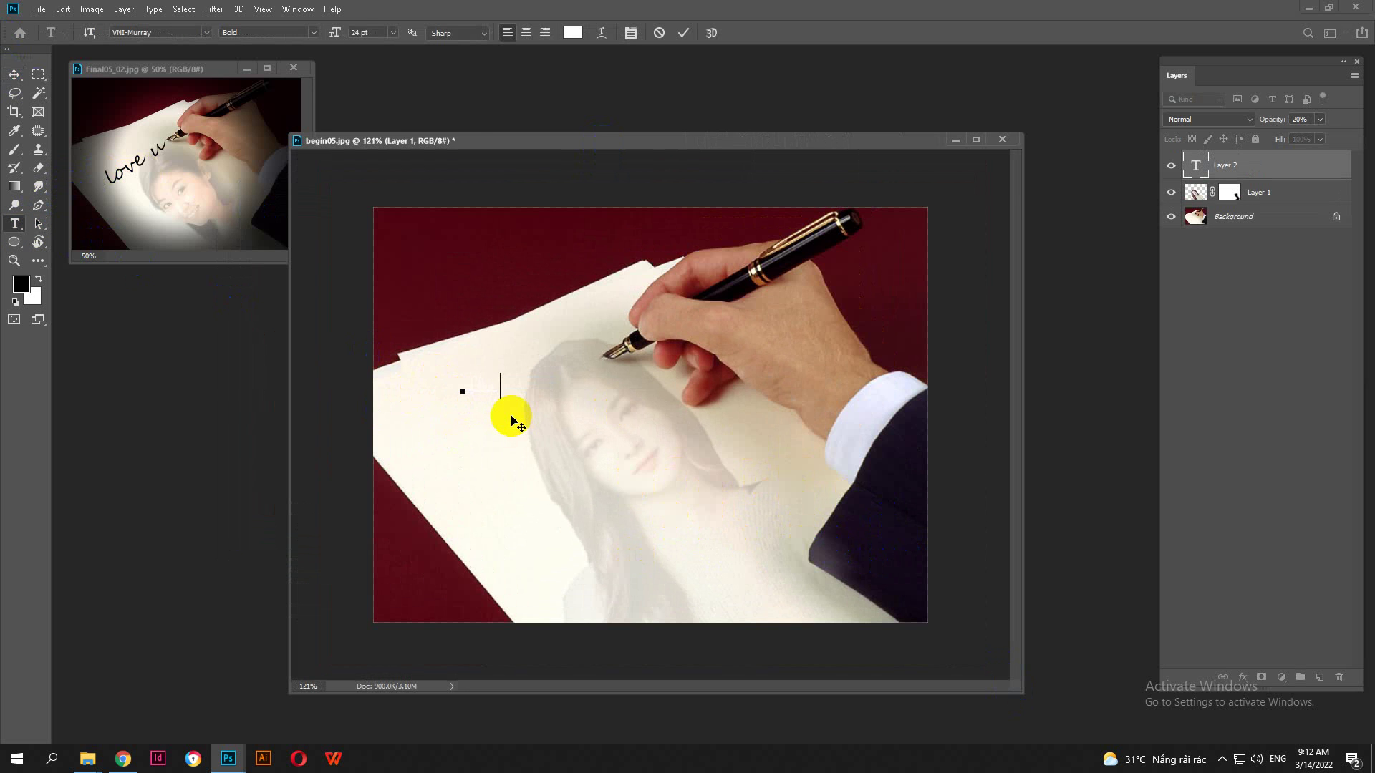
pyautogui.hotkey('ctrl', 'a')
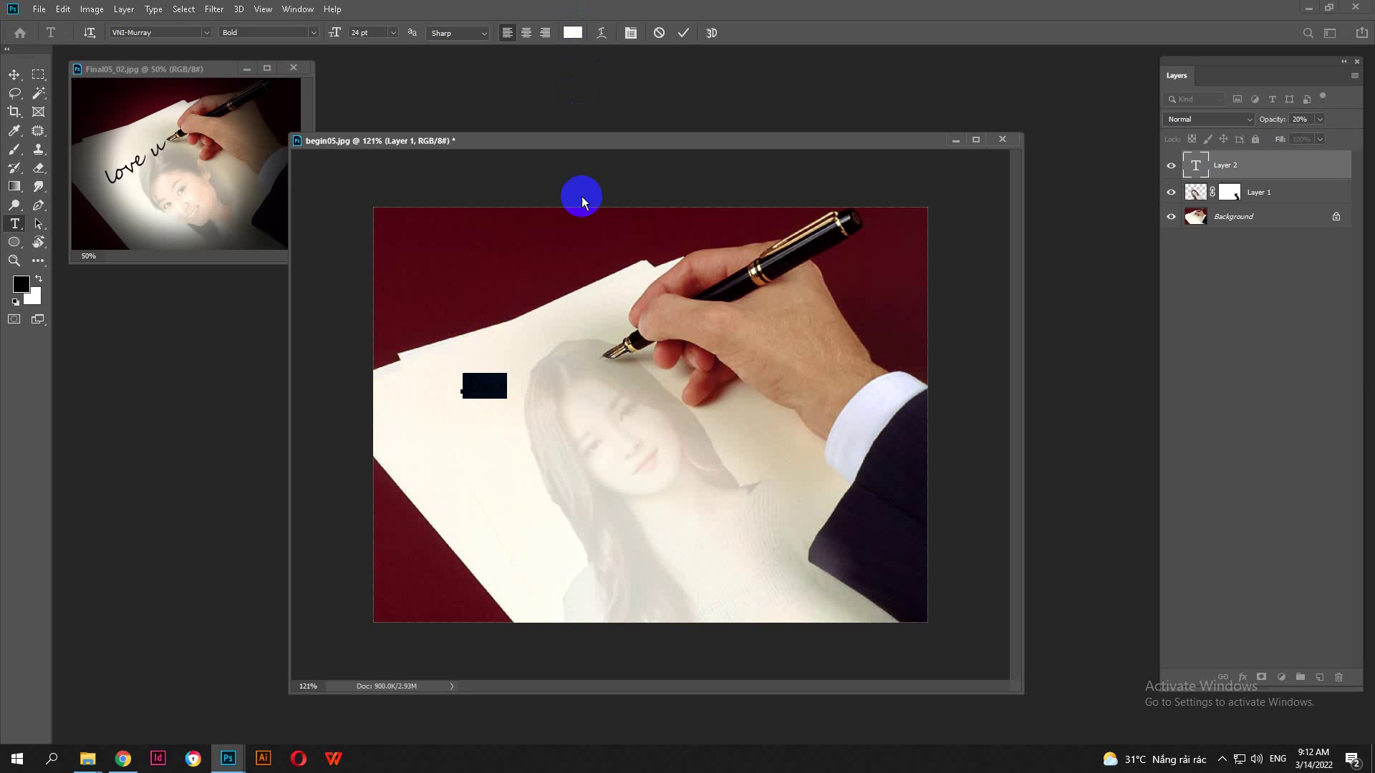
pyautogui.click(573, 32)
pyautogui.moveTo(562, 301); pyautogui.dragTo(461, 366)
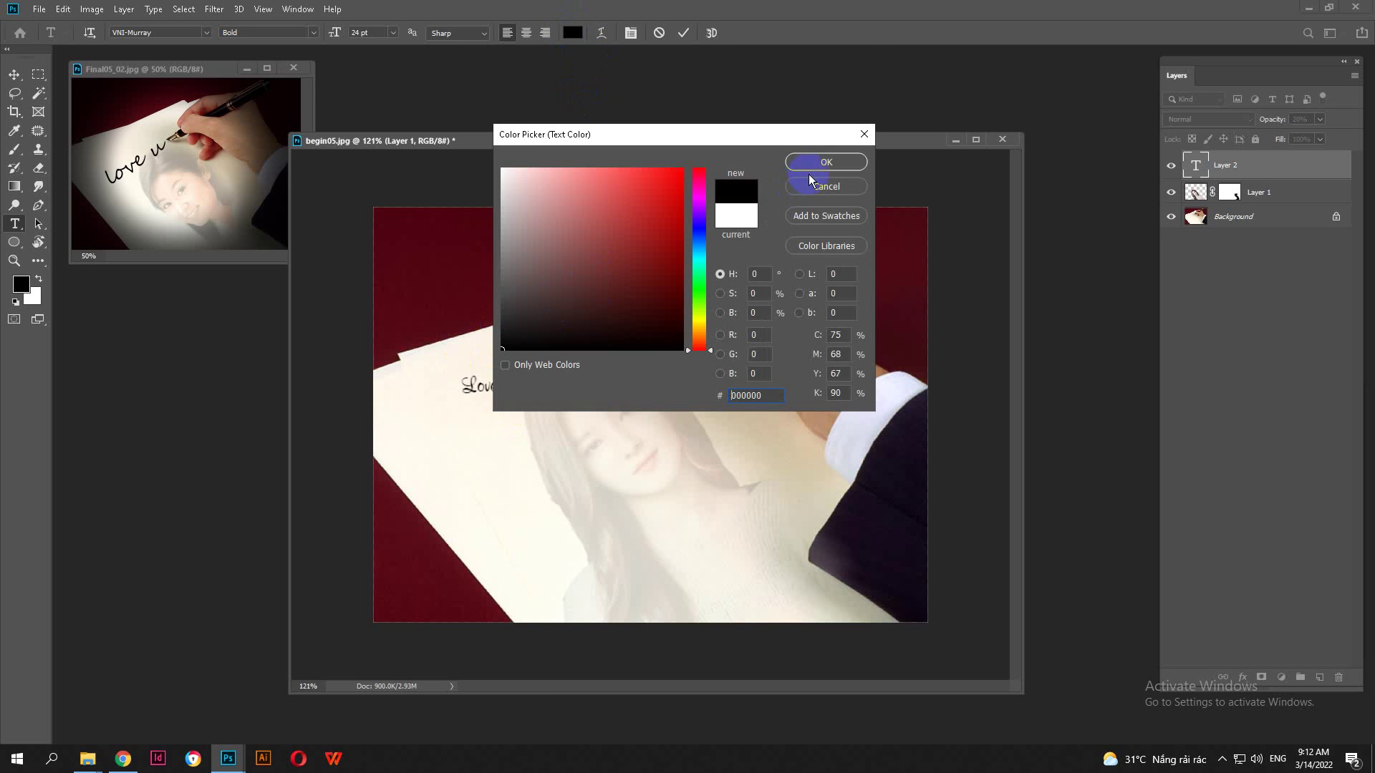
pyautogui.click(814, 165)
# - Enlarge the "Love u" text with Free Transform so it spans a large part of the paper
pyautogui.click(15, 74)
pyautogui.moveTo(528, 430); pyautogui.dragTo(696, 502)
pyautogui.hotkey('ctrl', 't')
pyautogui.press('Return')
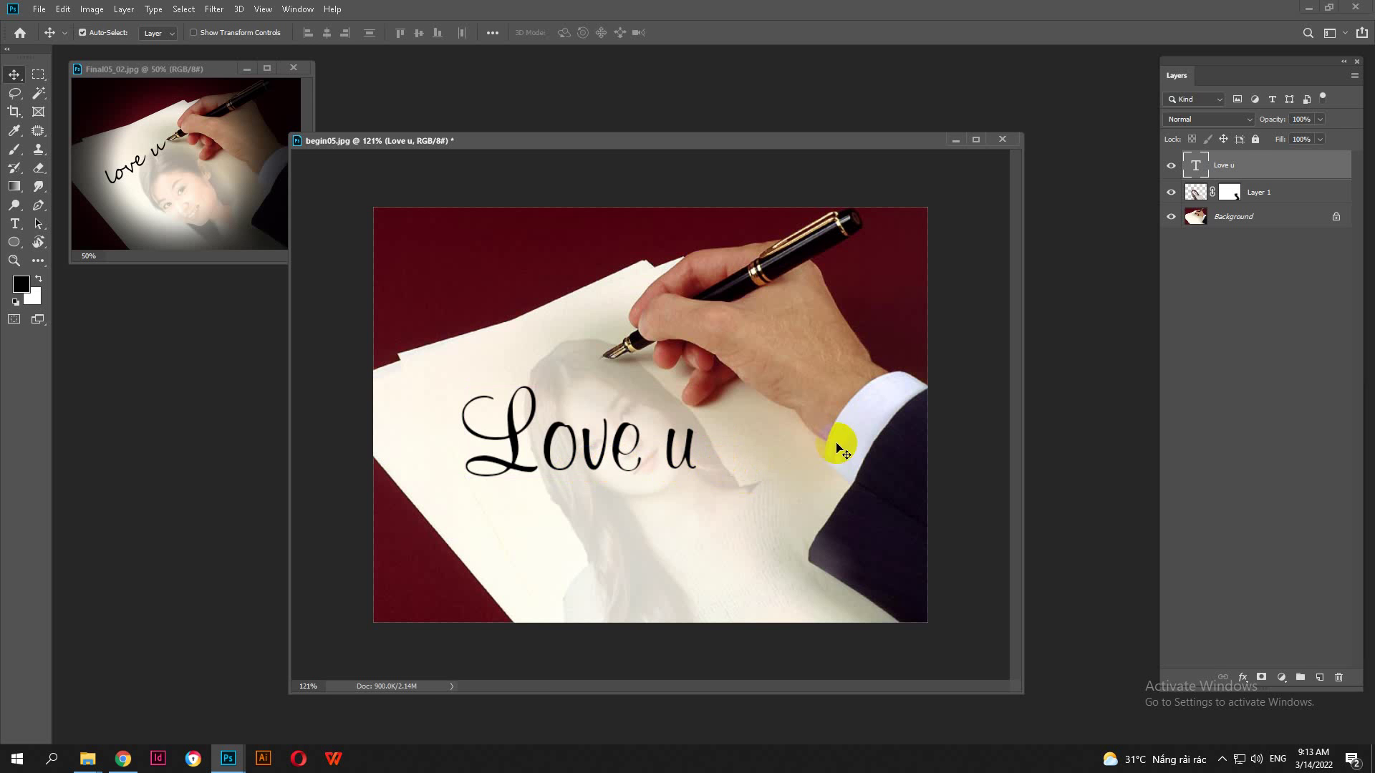
# - Rotate the "Love u" text counterclockwise to follow the paper's tilt and place it beside the pen nib
pyautogui.hotkey('ctrl', 't')
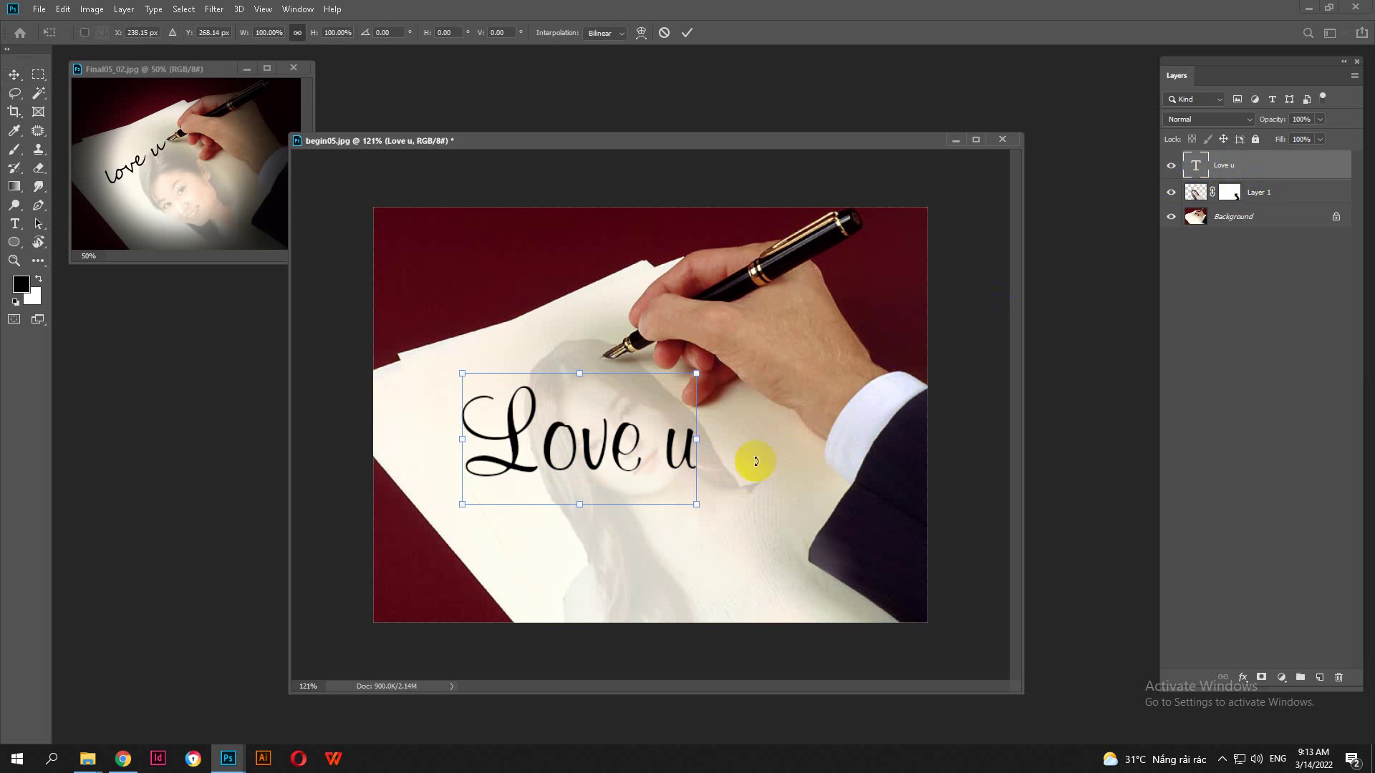
pyautogui.moveTo(746, 461); pyautogui.dragTo(598, 353)
pyautogui.moveTo(432, 509); pyautogui.dragTo(465, 458)
pyautogui.press('Return')
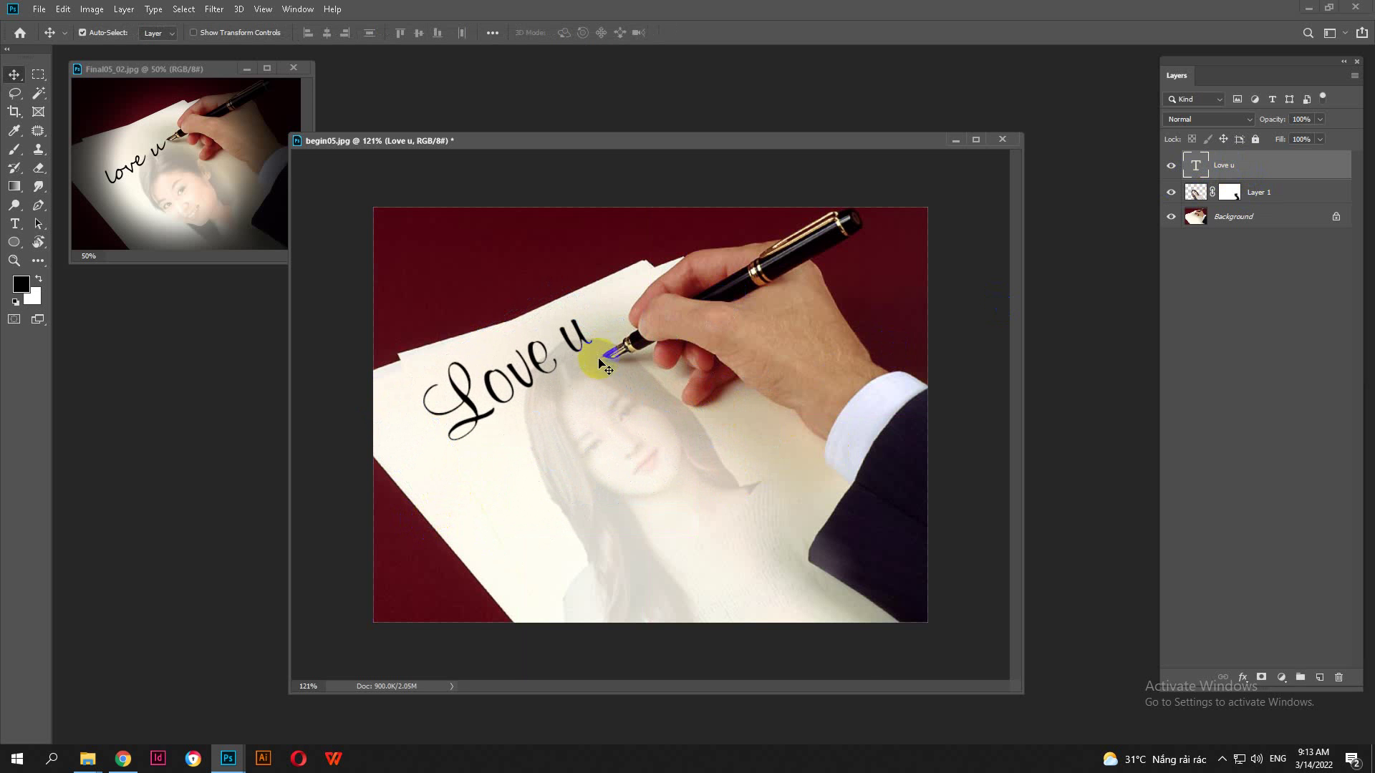
# - Rotate the "Love u" text about 2.07°, scale it to about 86% and move it so the "u" ends at the pen nib
pyautogui.hotkey('ctrl', 'r')
pyautogui.hotkey('ctrl', 'r')
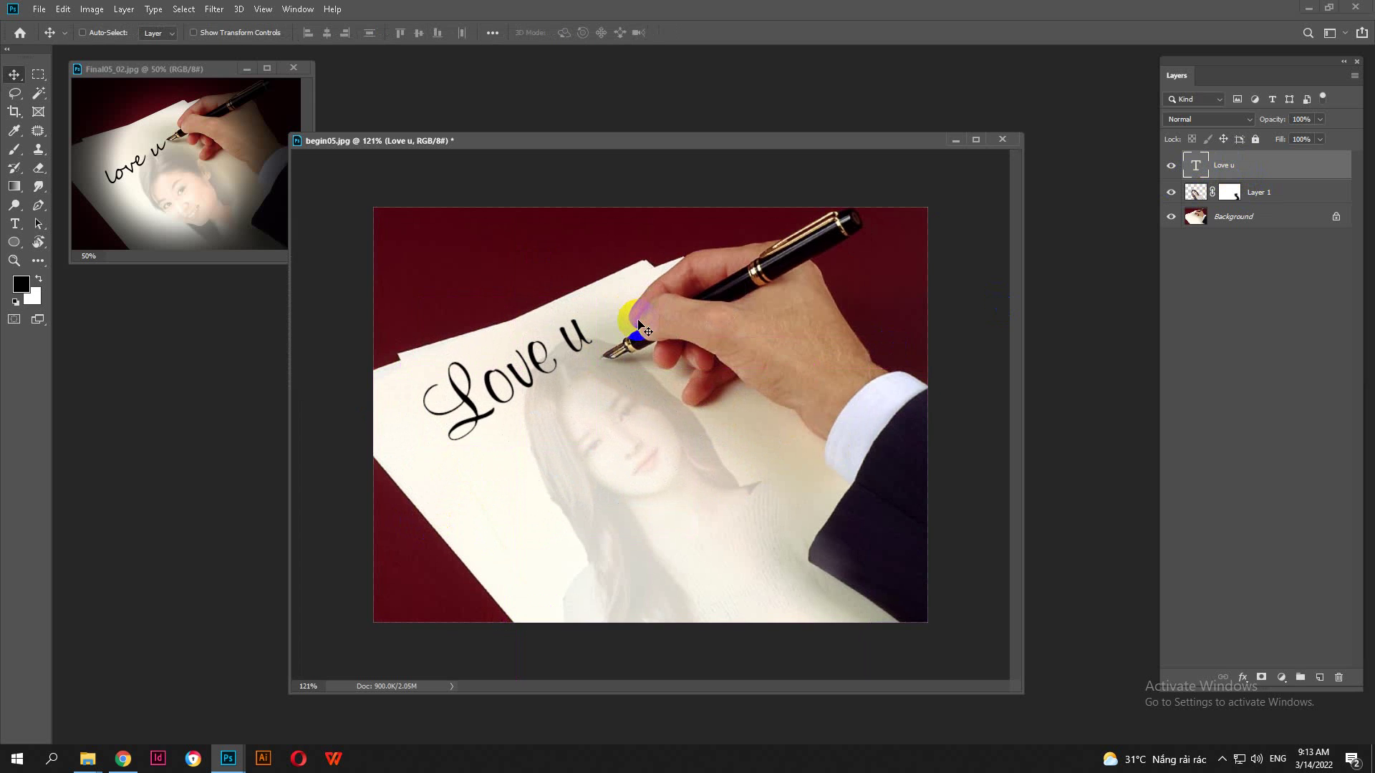
pyautogui.hotkey('ctrl', 't')
pyautogui.moveTo(649, 322); pyautogui.dragTo(651, 327)
pyautogui.scroll(3, 485, 401)
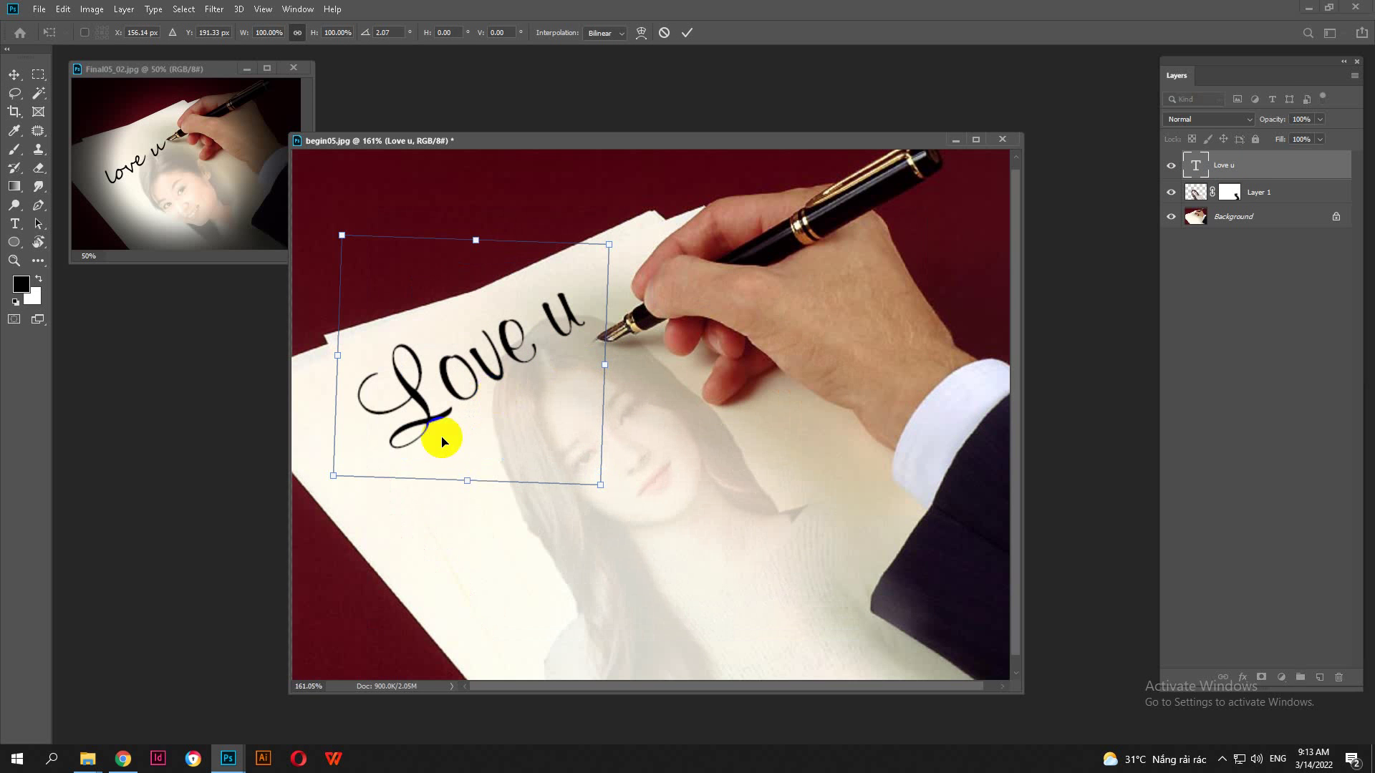
pyautogui.moveTo(331, 475); pyautogui.dragTo(371, 443)
pyautogui.moveTo(515, 354); pyautogui.dragTo(516, 381)
pyautogui.scroll(5, 582, 331)
pyautogui.moveTo(578, 346); pyautogui.dragTo(589, 349)
pyautogui.scroll(-5, 593, 374)
pyautogui.scroll(-3, 593, 374)
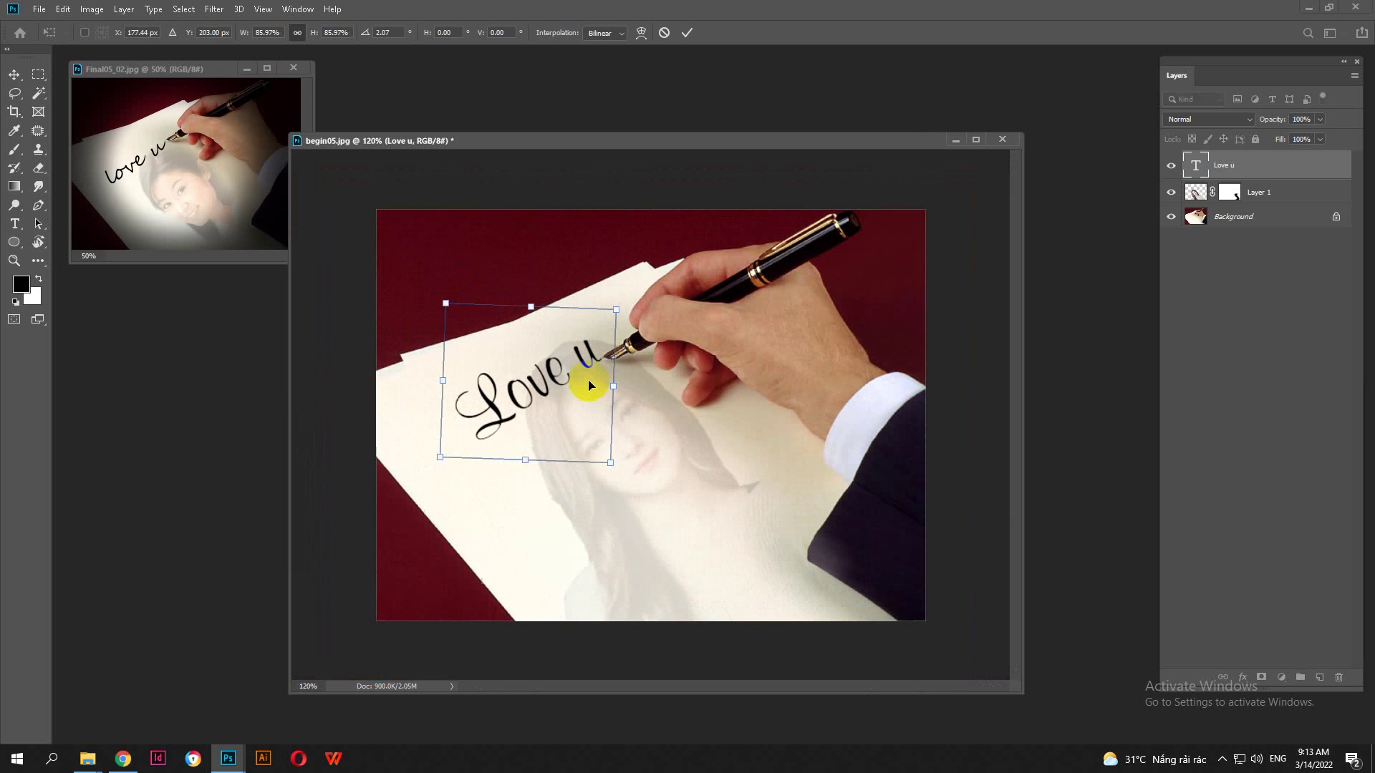
pyautogui.press('Return')
# - Move the woman's picture on Layer 1 slightly up and to the left on the paper, behind the text
pyautogui.scroll(-2, 616, 447)
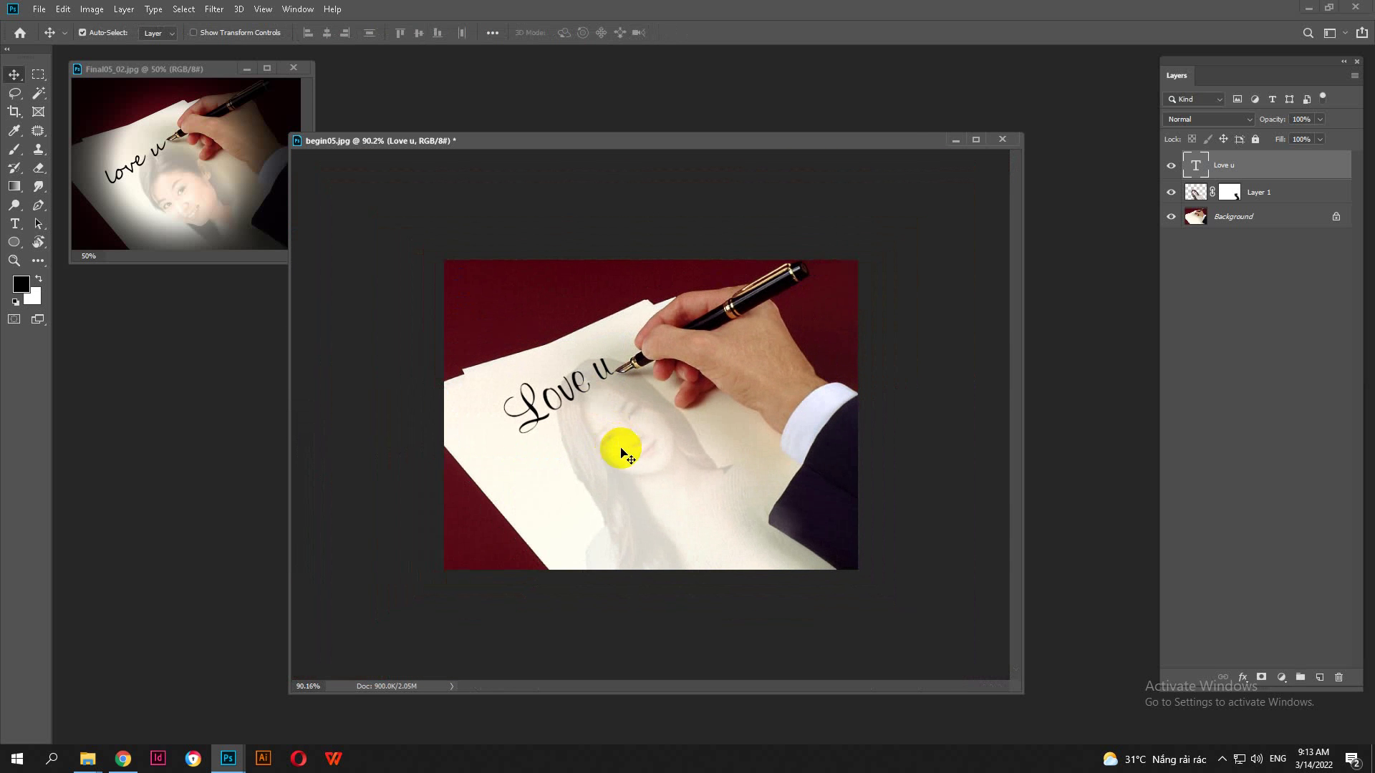
pyautogui.click(1193, 192)
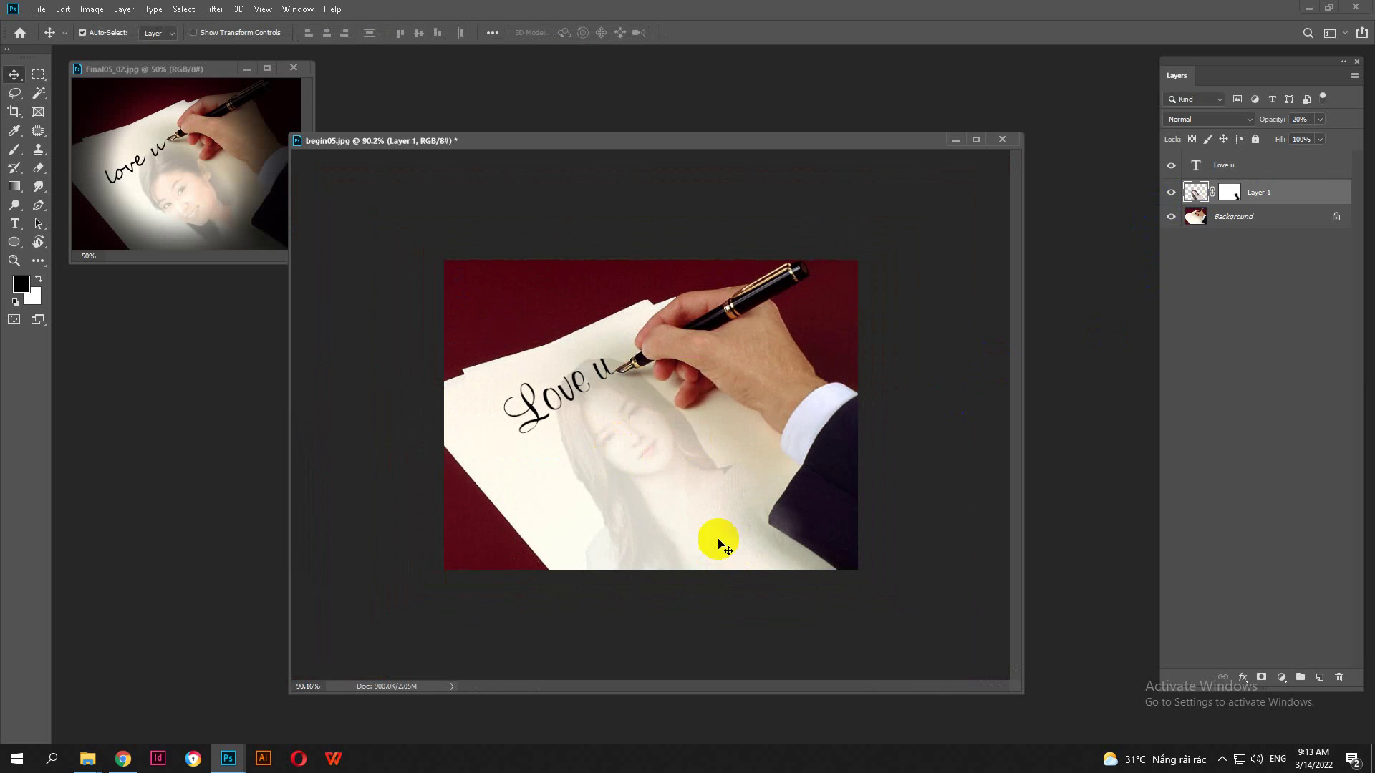
pyautogui.moveTo(691, 517); pyautogui.dragTo(693, 500)
pyautogui.moveTo(696, 502); pyautogui.dragTo(694, 500)
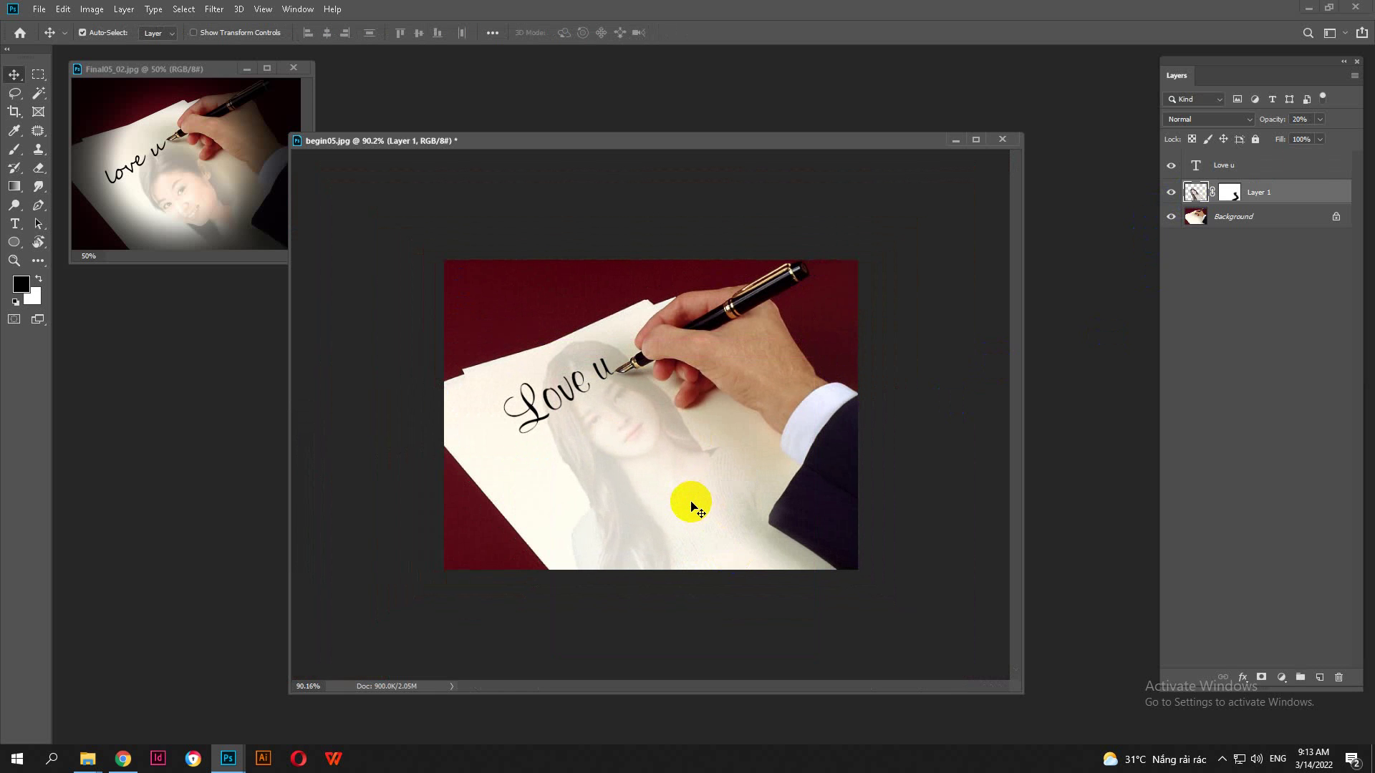
pyautogui.scroll(4, 694, 504)
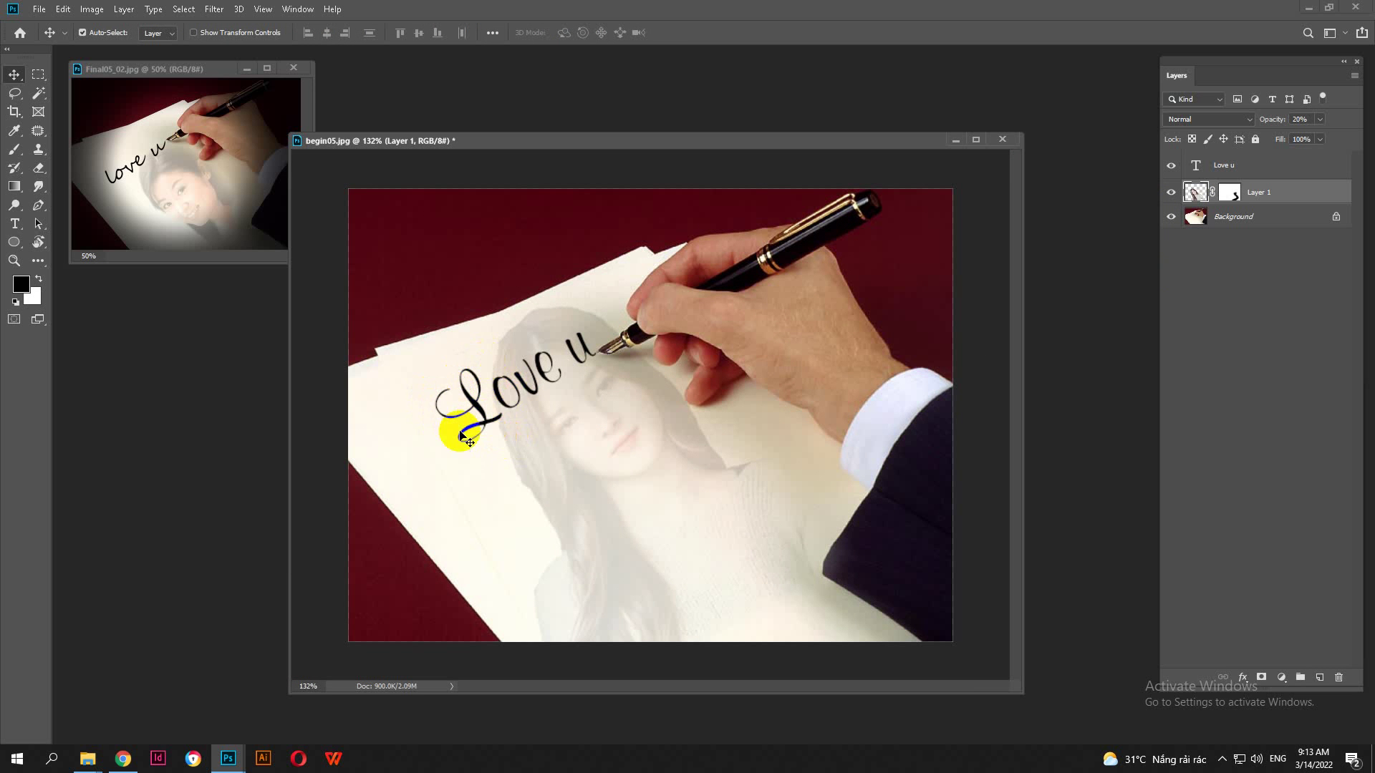
pyautogui.scroll(9, 603, 376)
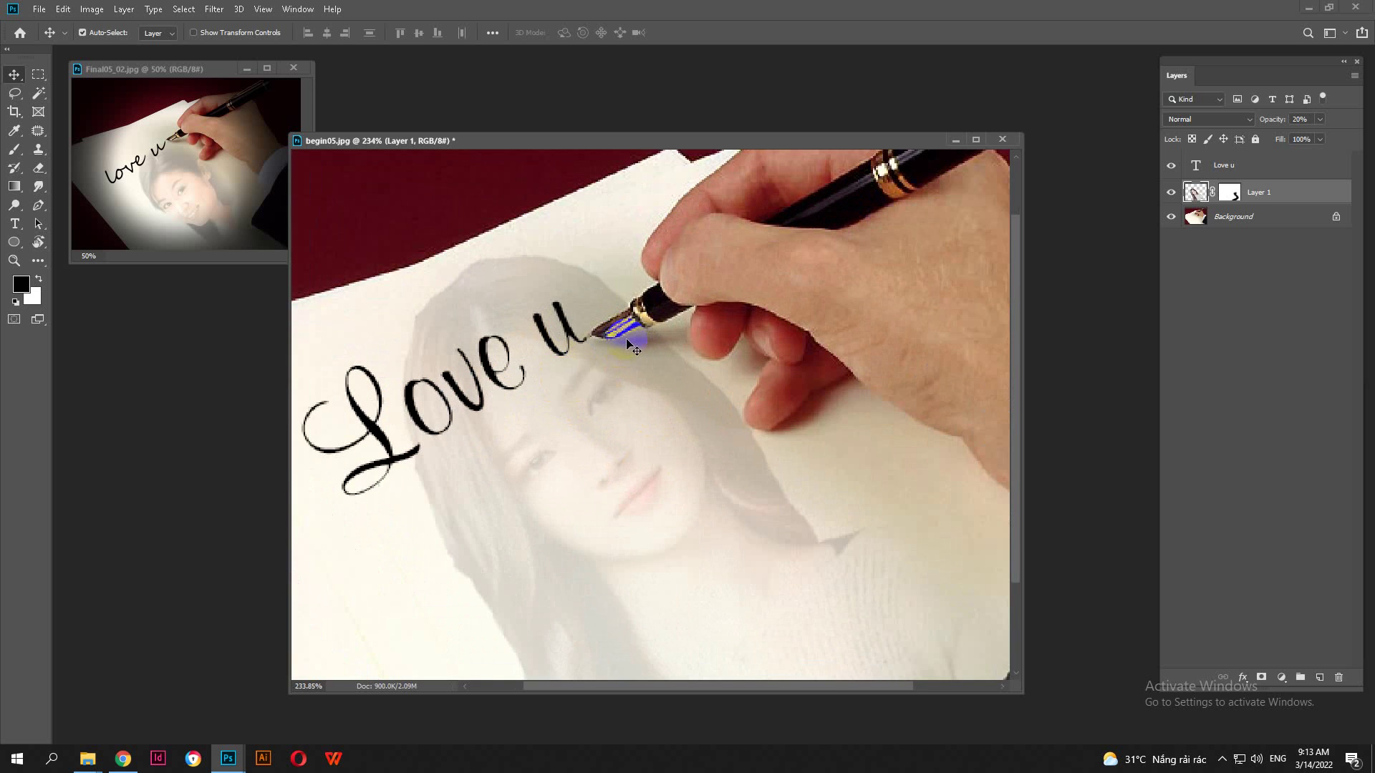
pyautogui.scroll(-5, 583, 361)
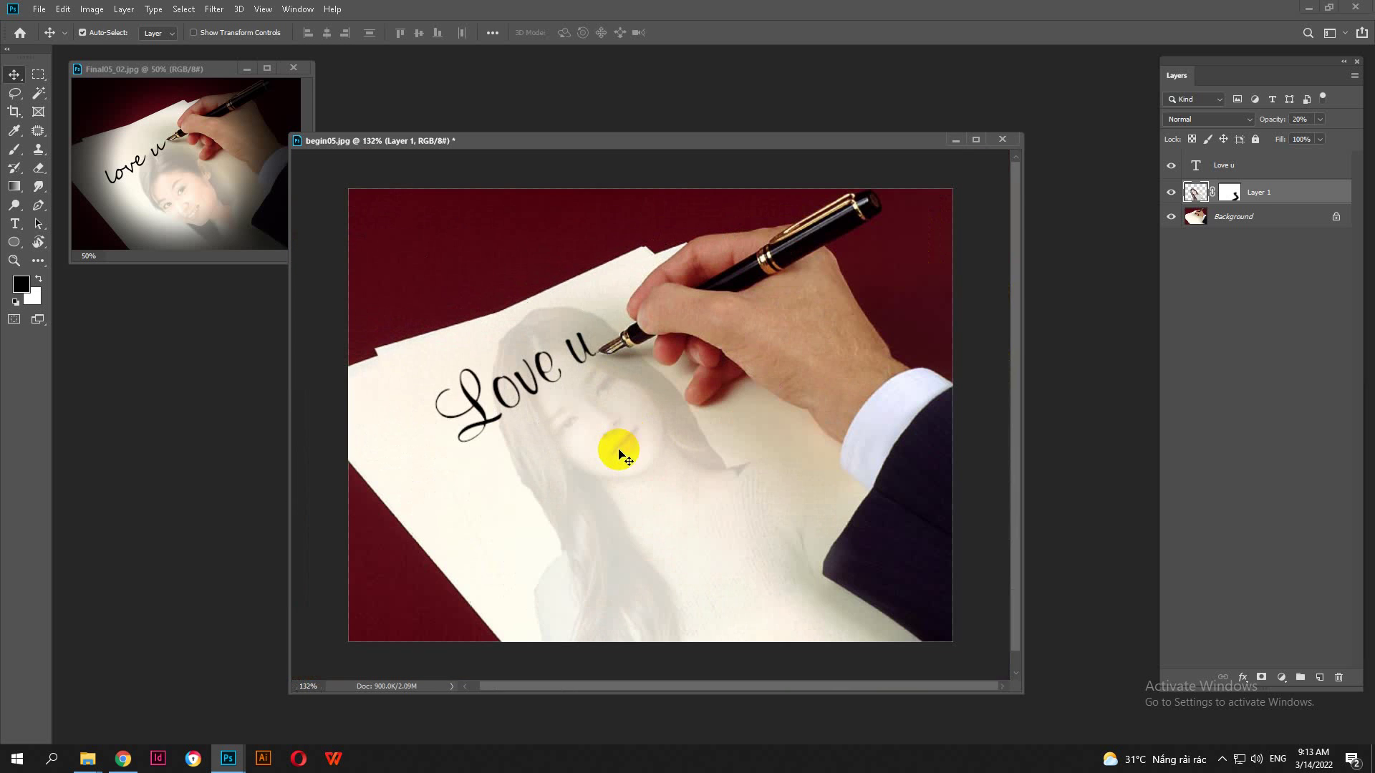
pyautogui.scroll(-1, 635, 454)
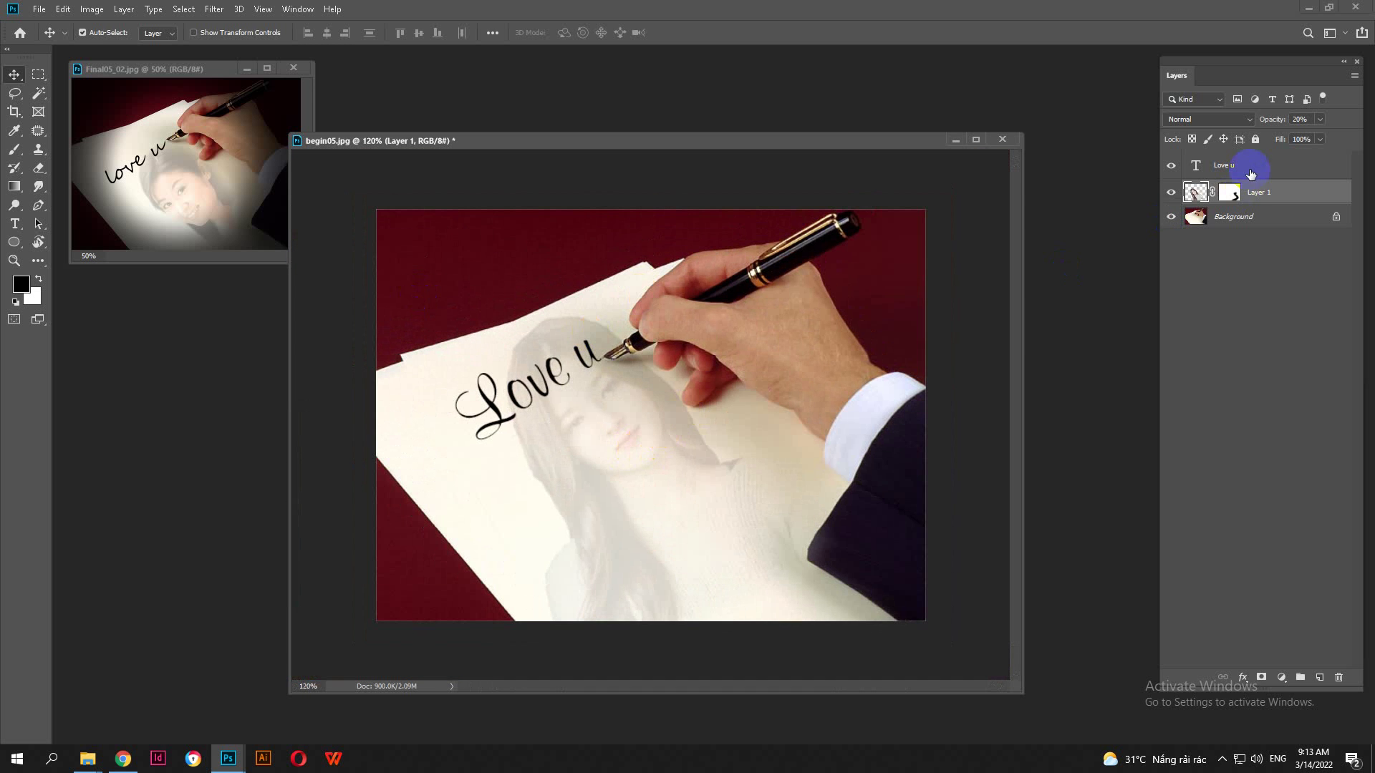
# - Add a new layer above the "Love u" text and fill it with black
pyautogui.click(1252, 172)
pyautogui.click(1320, 678)
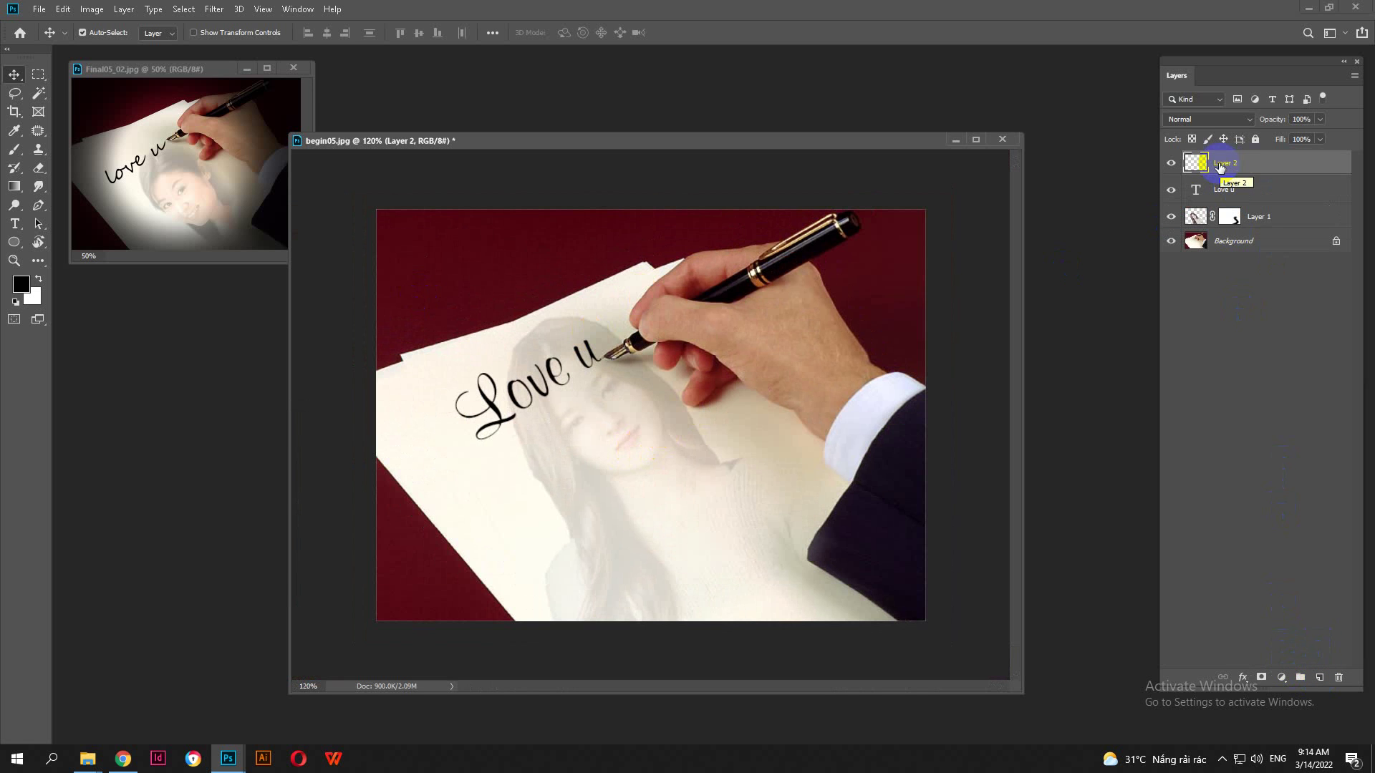
pyautogui.hotkey('alt', 'BackSpace')
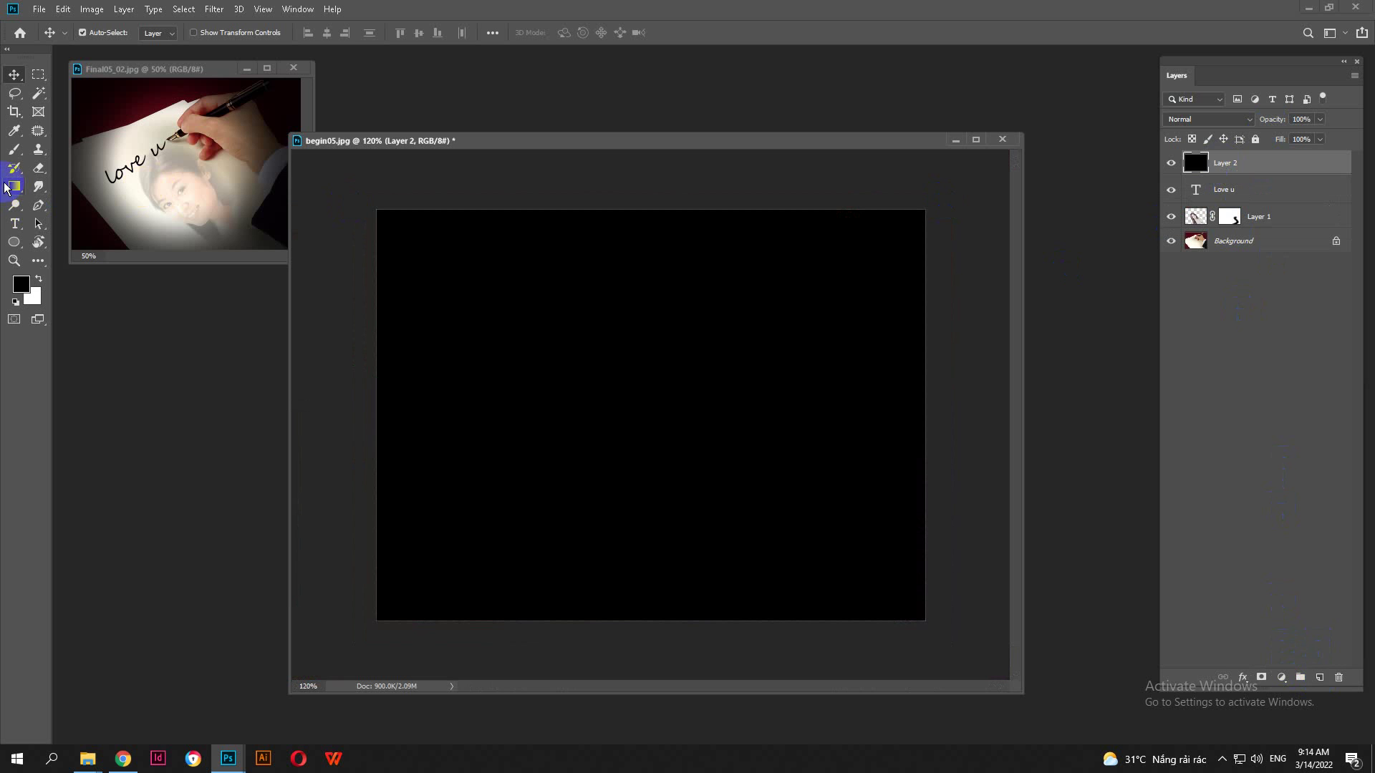
# - Erase the centre of the black layer with repeated dabs of a soft 500 px Eraser, leaving a dark vignette around the edges
pyautogui.click(39, 172)
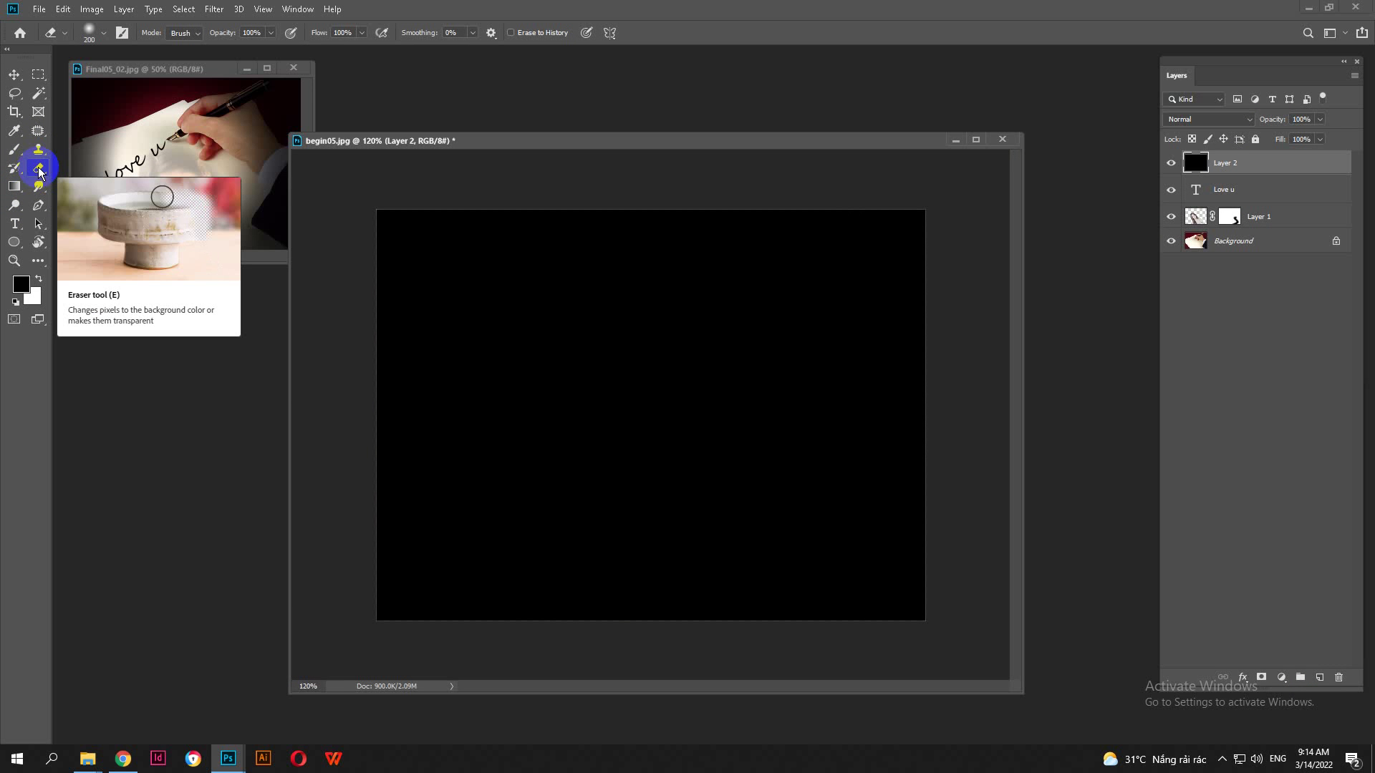
pyautogui.press(']')
pyautogui.press(']')
pyautogui.press(']')
pyautogui.press(']')
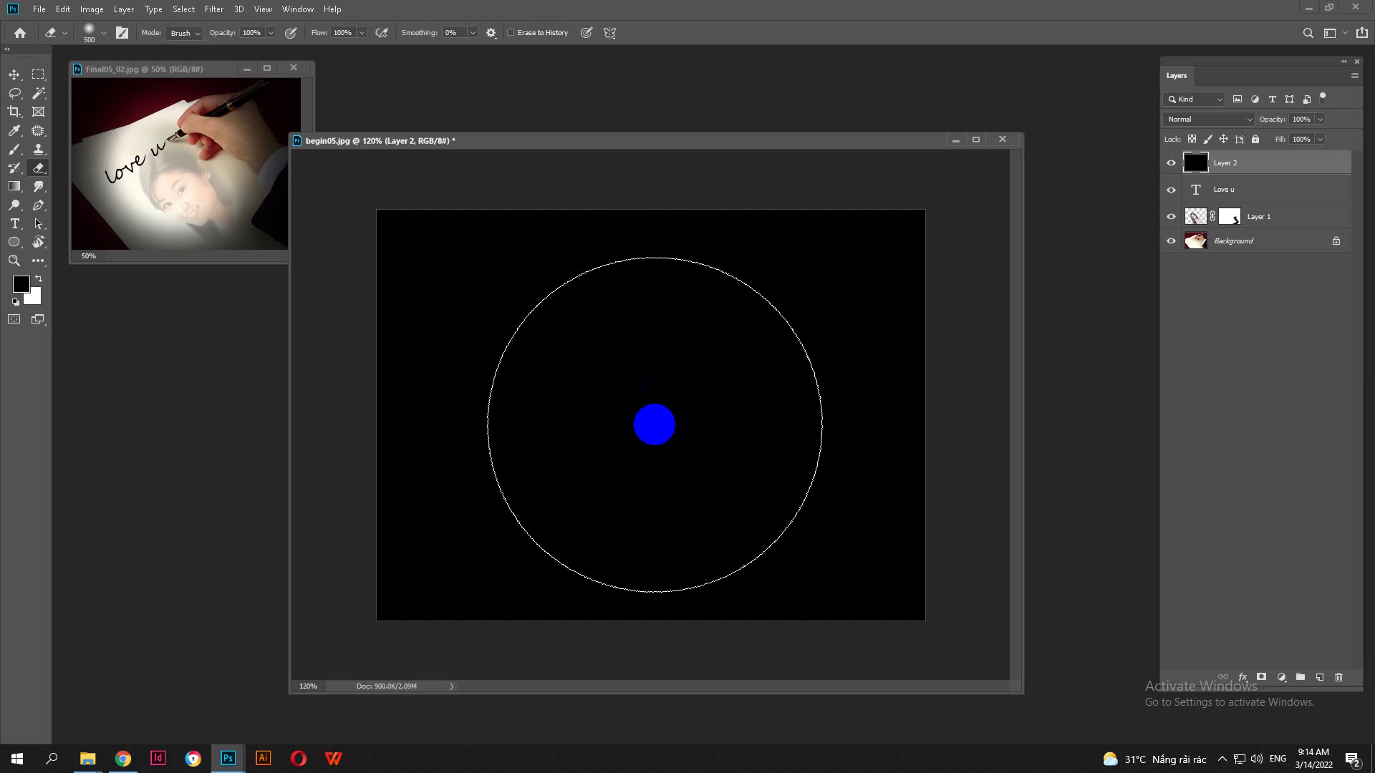
pyautogui.click(650, 423)
pyautogui.click(650, 424)
pyautogui.click(650, 424)
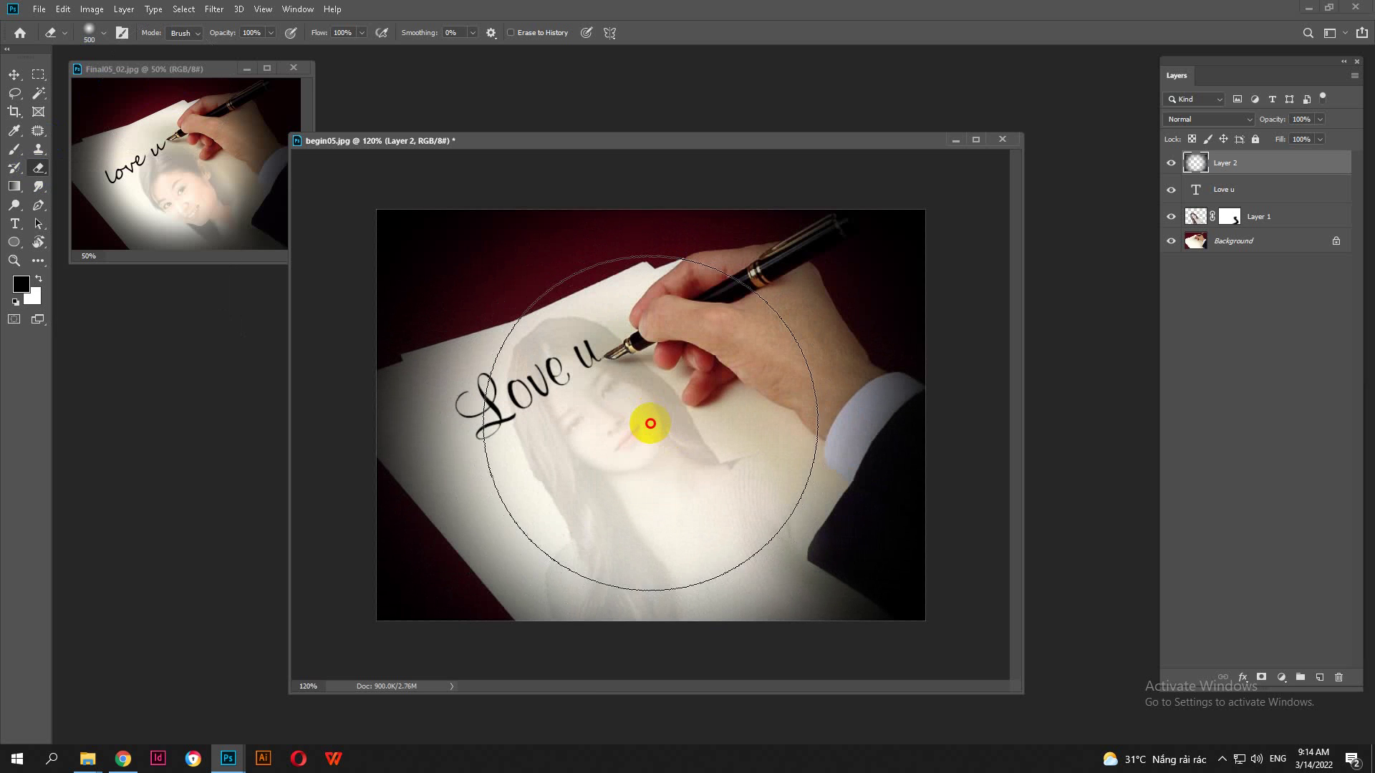
pyautogui.click(646, 421)
pyautogui.click(650, 416)
pyautogui.click(651, 424)
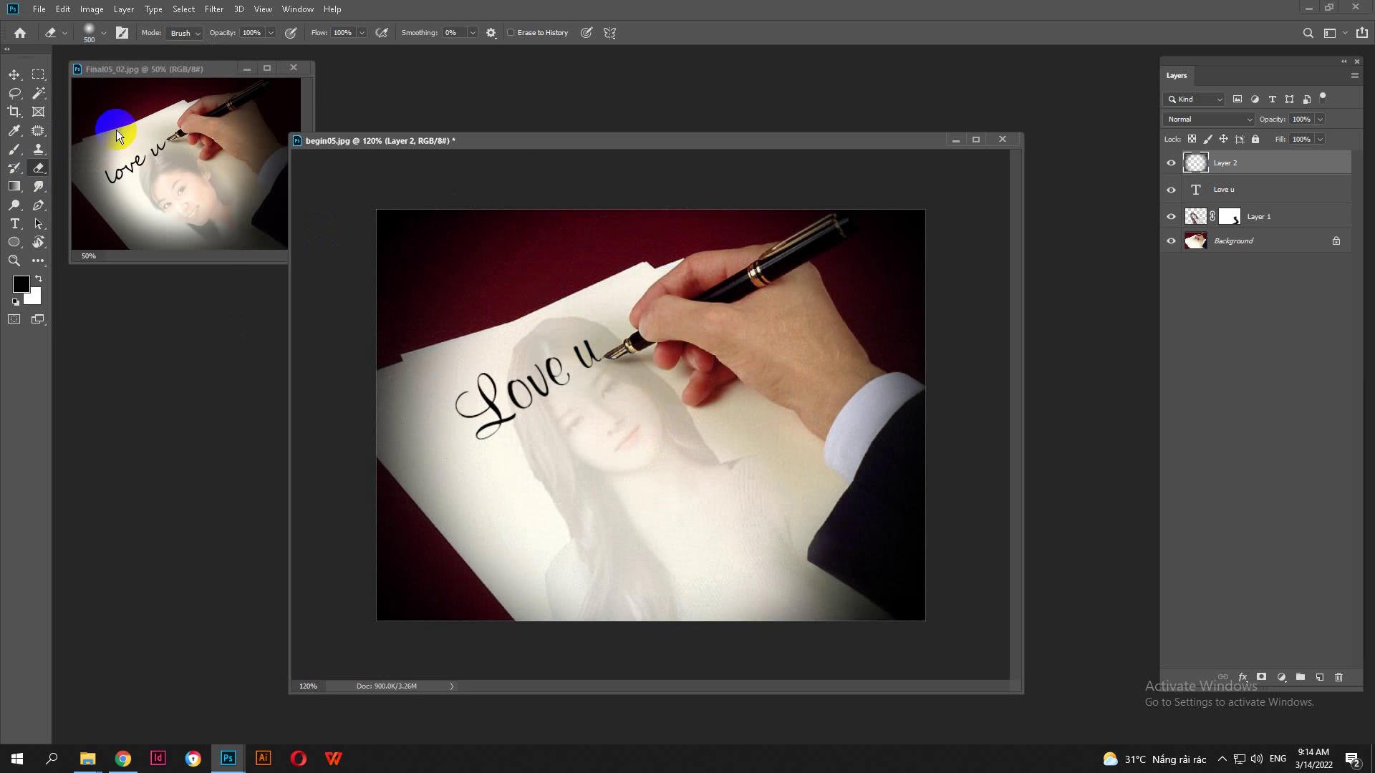
pyautogui.click(14, 74)
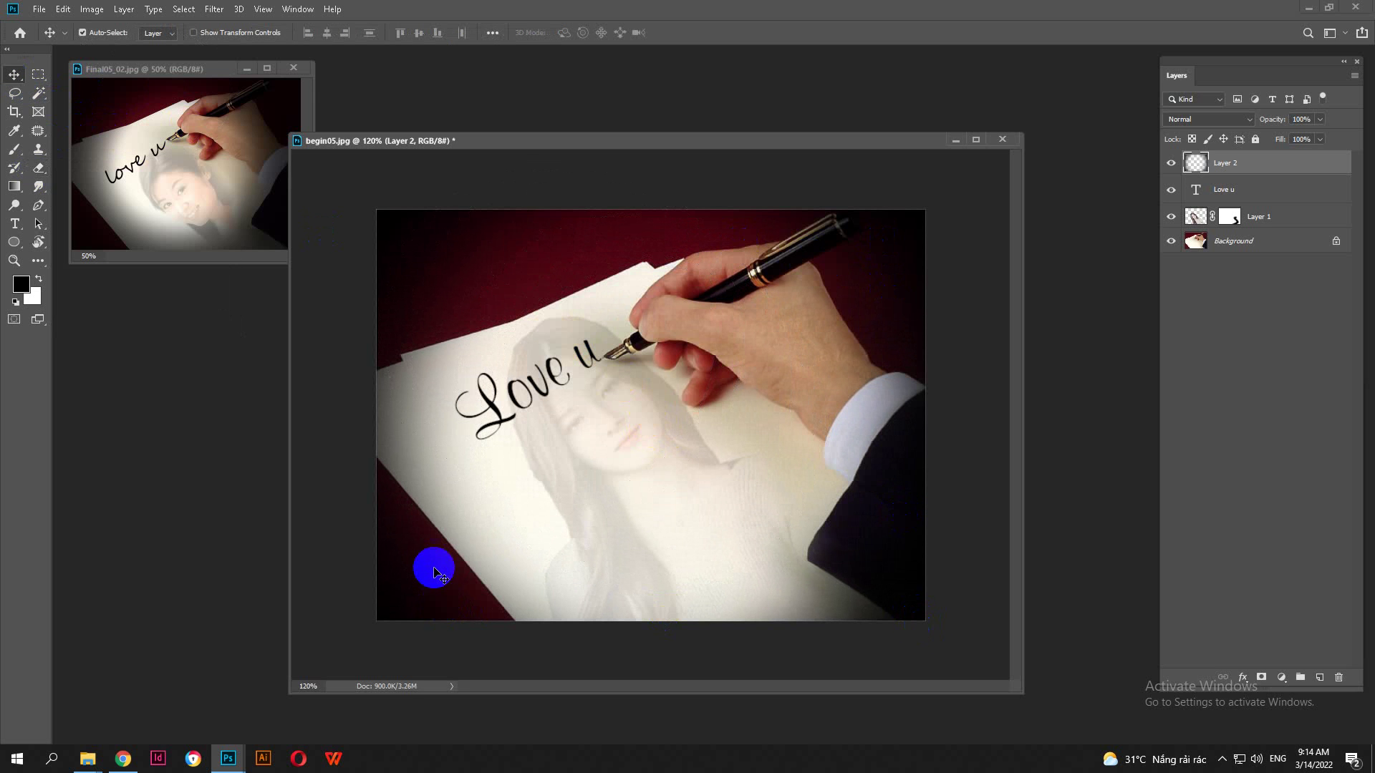
pyautogui.click(441, 512)
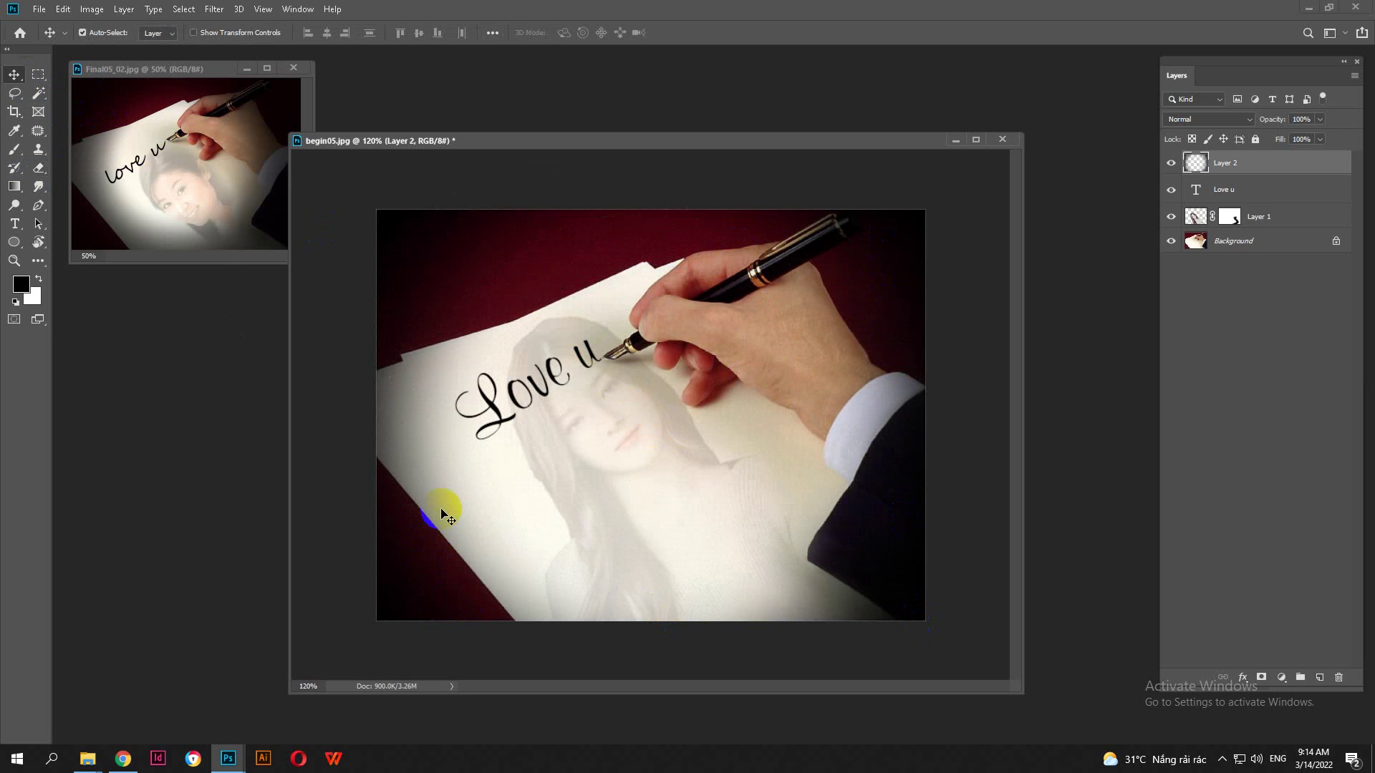
pyautogui.scroll(1, 524, 477)
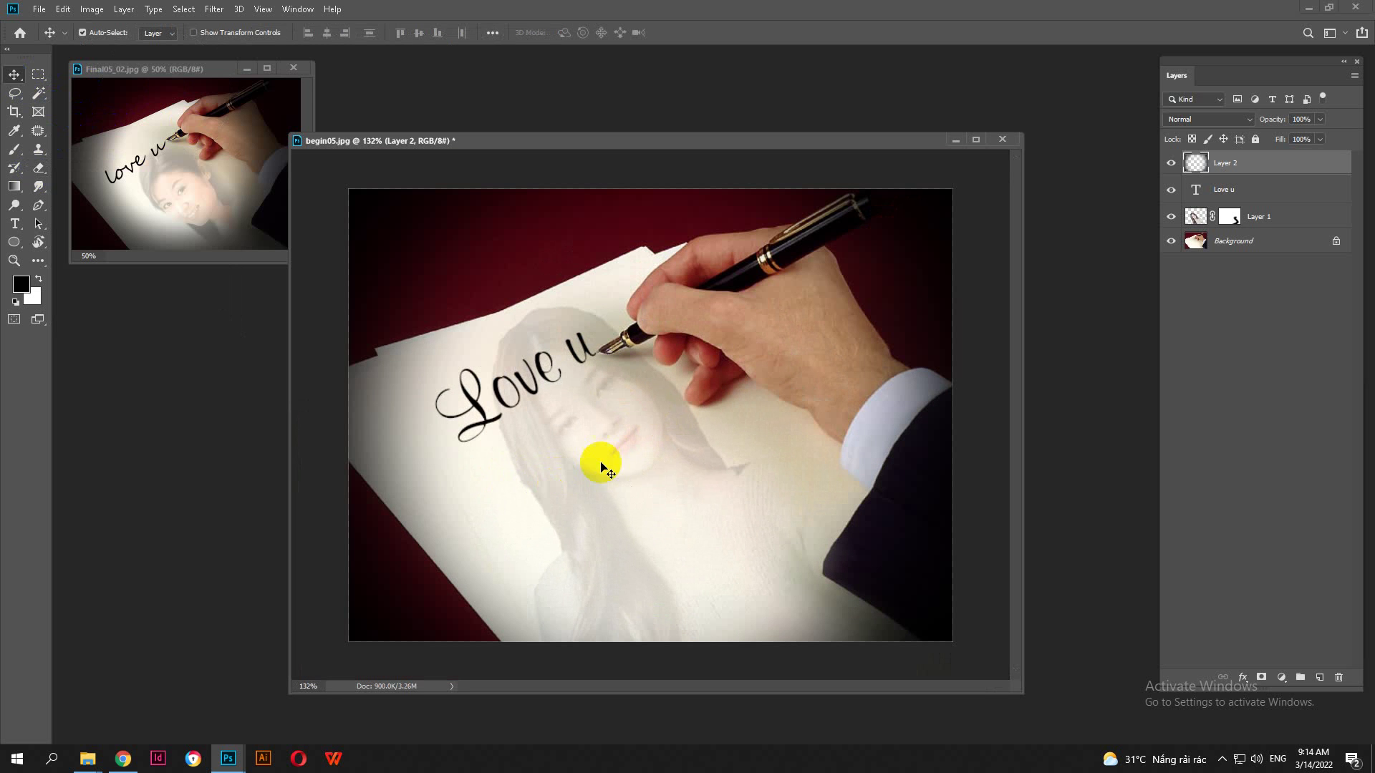
pyautogui.scroll(-1, 614, 472)
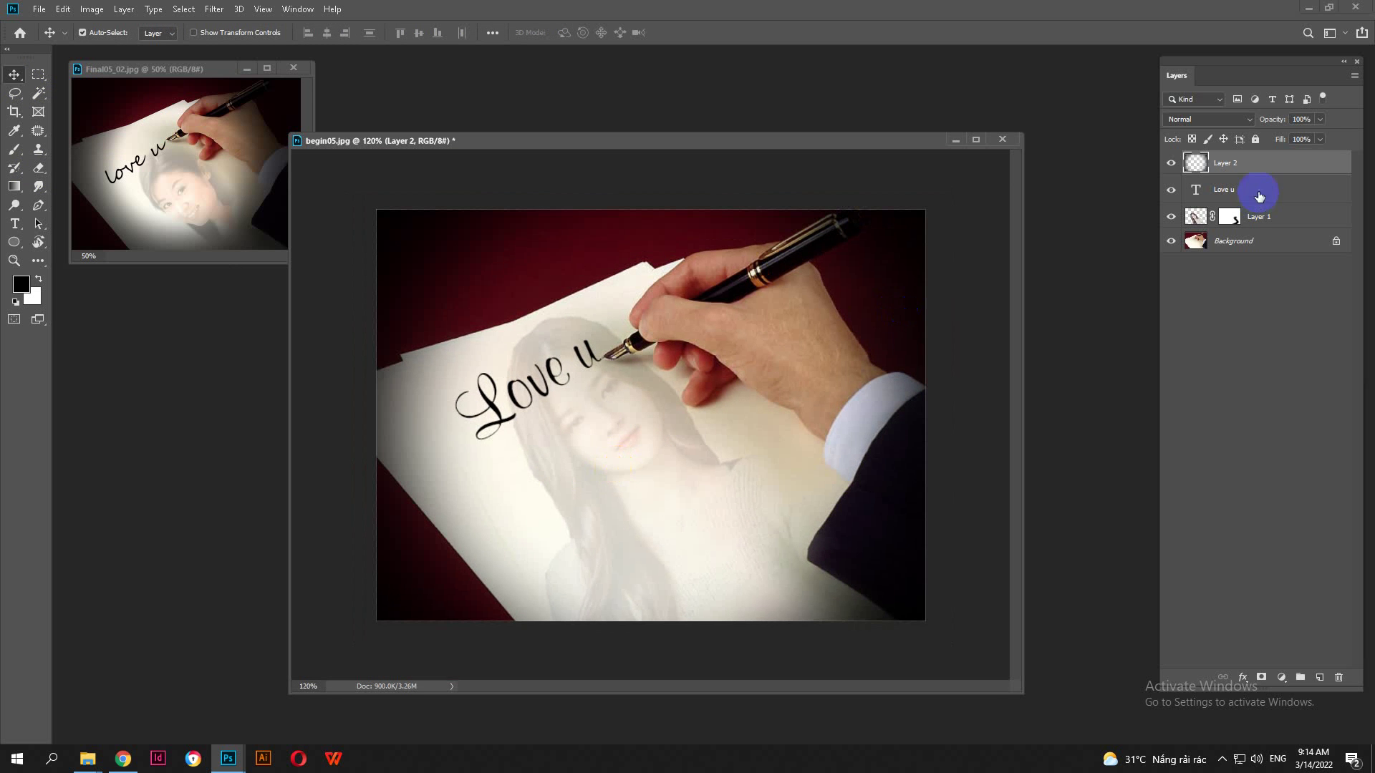
# - Hide the black vignette on Layer 2 and add a new layer above it filled with bright blue
pyautogui.click(1170, 163)
pyautogui.click(1316, 677)
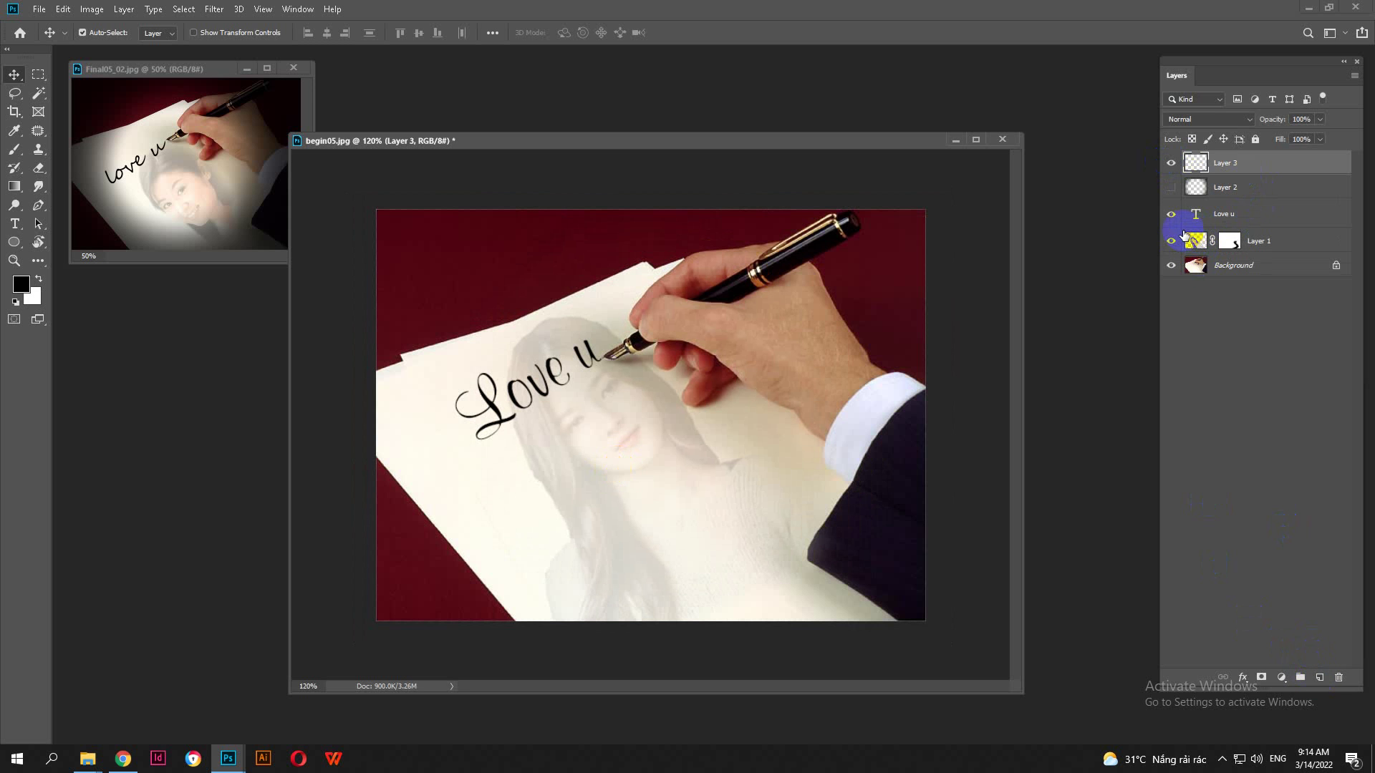
pyautogui.click(20, 285)
pyautogui.click(698, 251)
pyautogui.click(697, 232)
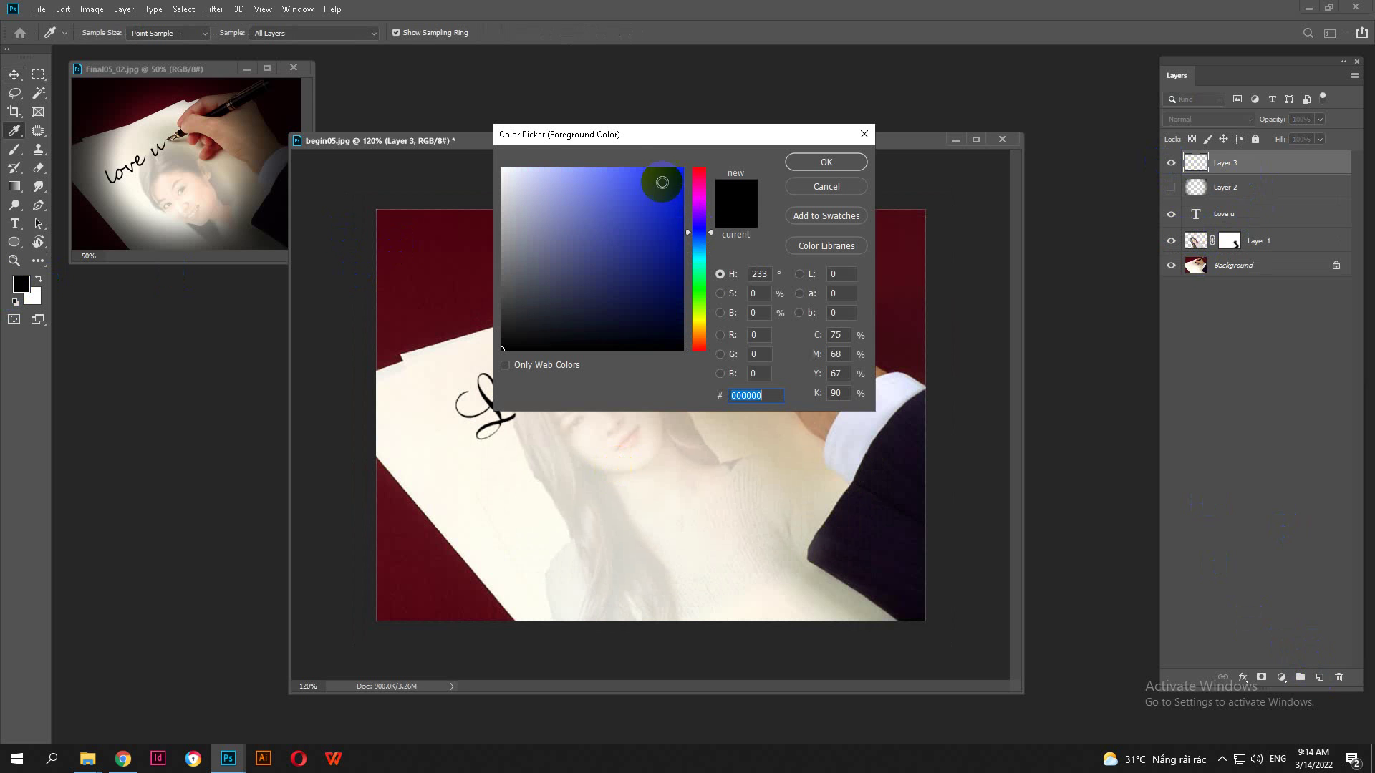
pyautogui.moveTo(662, 180); pyautogui.dragTo(677, 176)
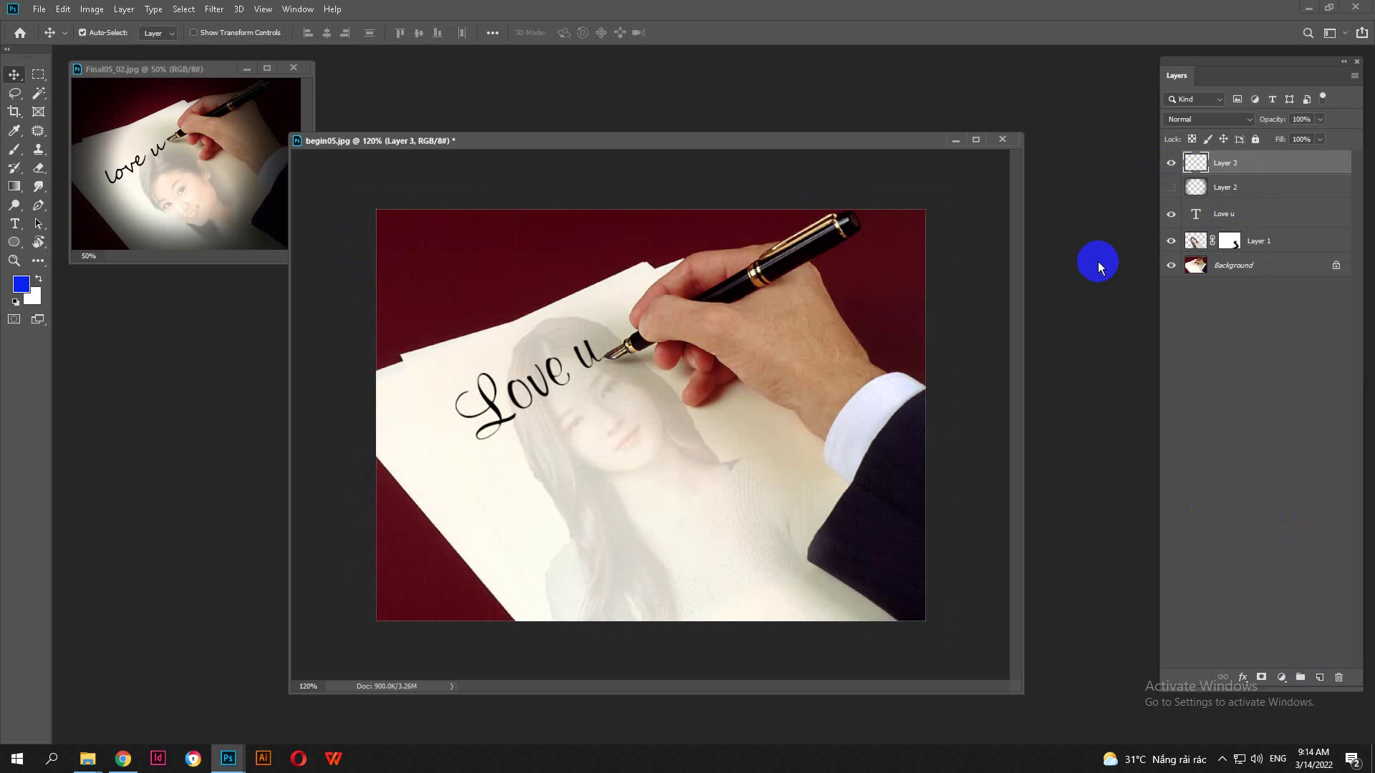
pyautogui.hotkey('alt', 'BackSpace')
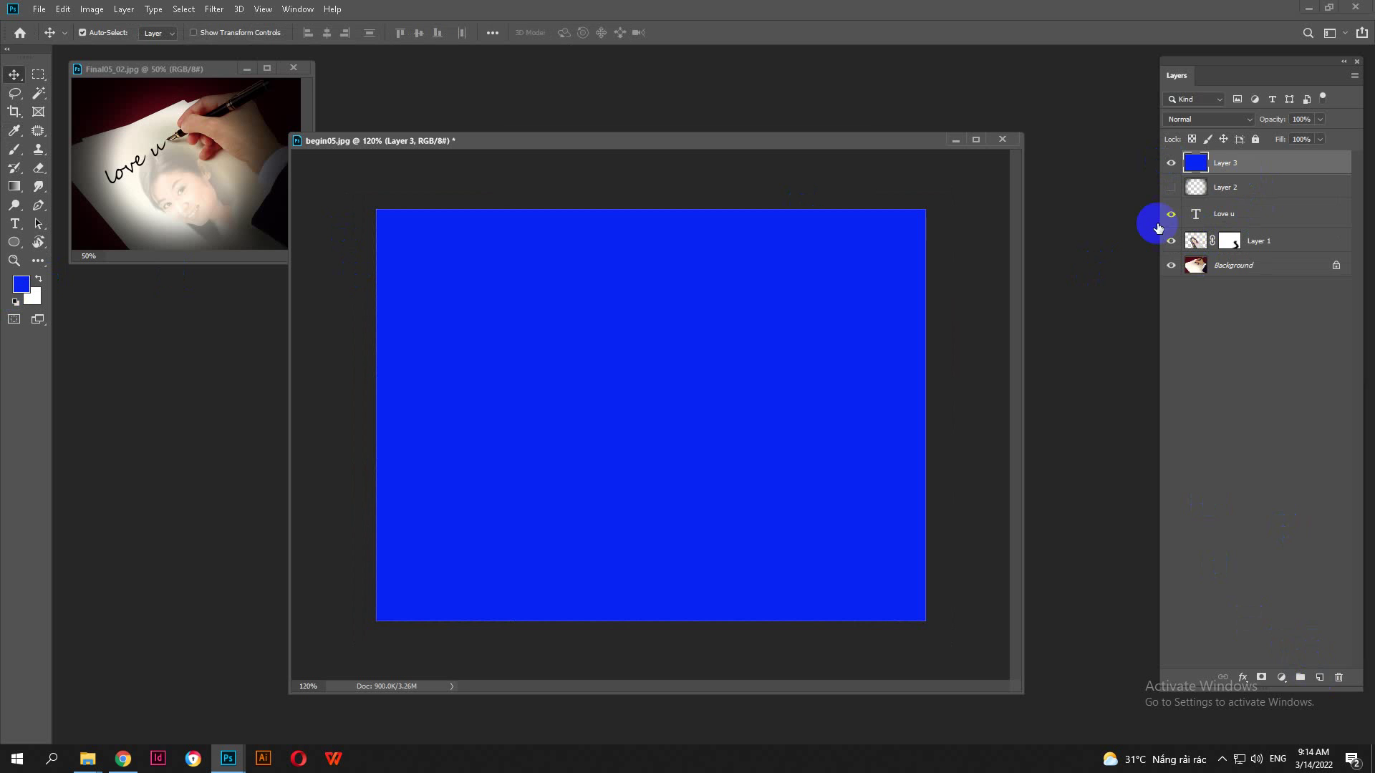
# - Erase the centre of the blue layer with a soft 500 px Eraser, leaving a blue vignette around the edges
pyautogui.click(56, 172)
pyautogui.moveTo(655, 414); pyautogui.dragTo(671, 465)
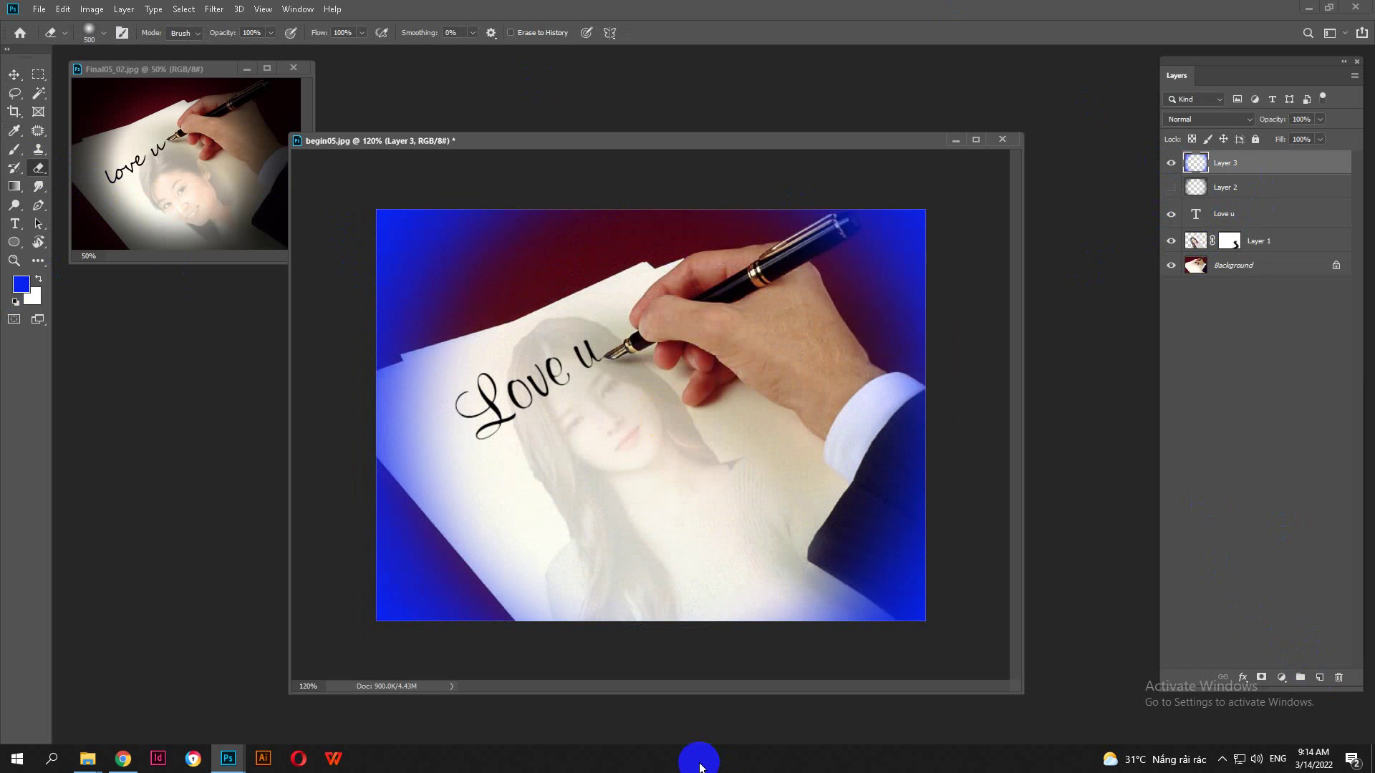
# - Hide the blue vignette on Layer 3, show the black vignette on Layer 2 again and switch to the Move tool
pyautogui.click(1171, 163)
pyautogui.click(1171, 187)
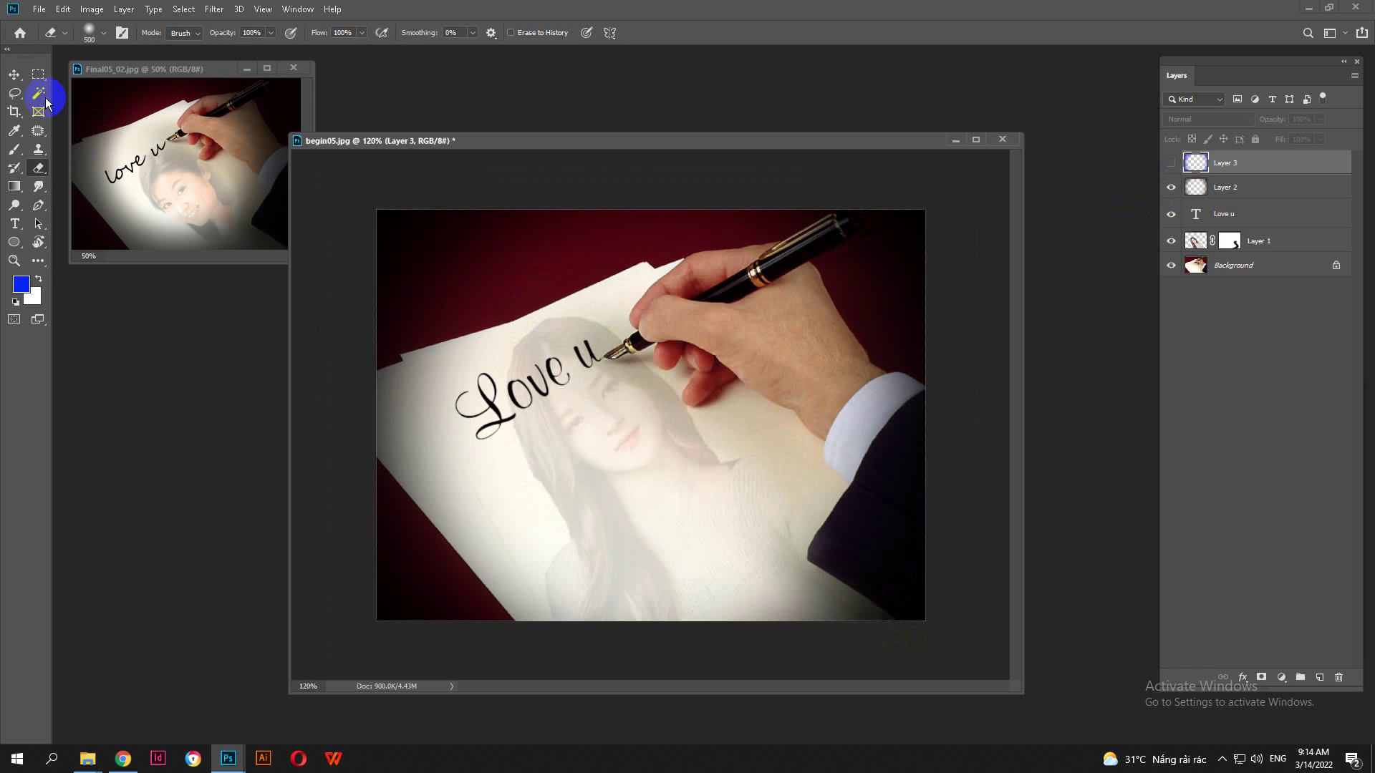
pyautogui.click(15, 74)
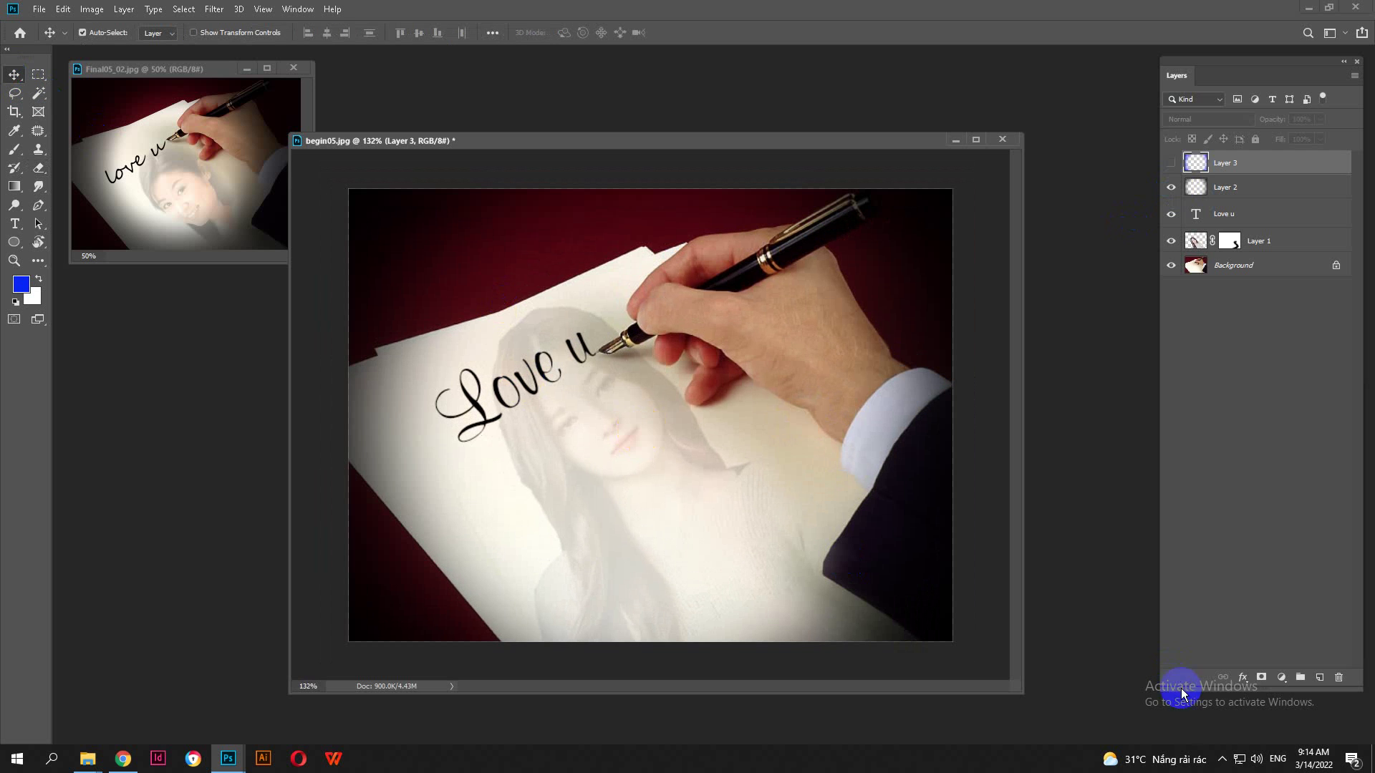
pyautogui.click(1221, 759)
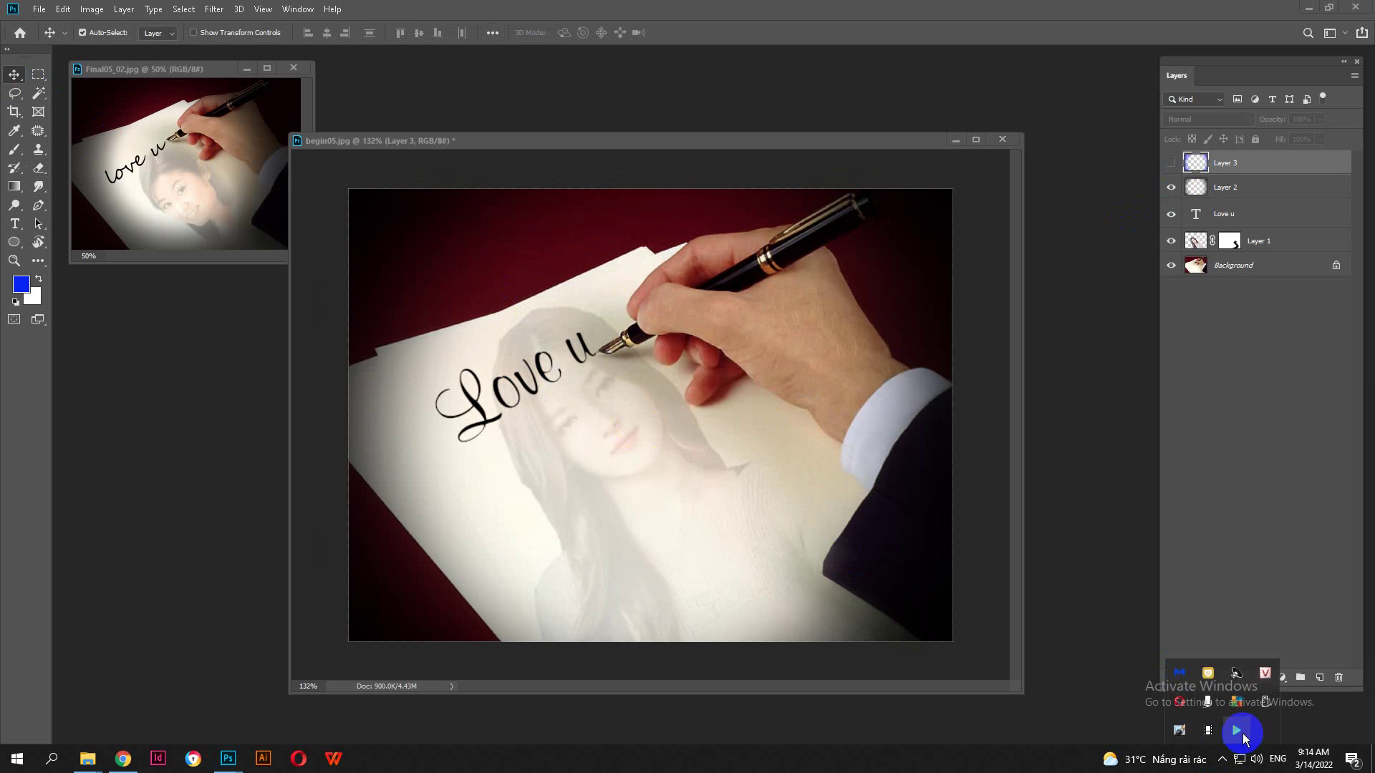
pyautogui.rightClick(1235, 730)
pyautogui.click(1251, 653)
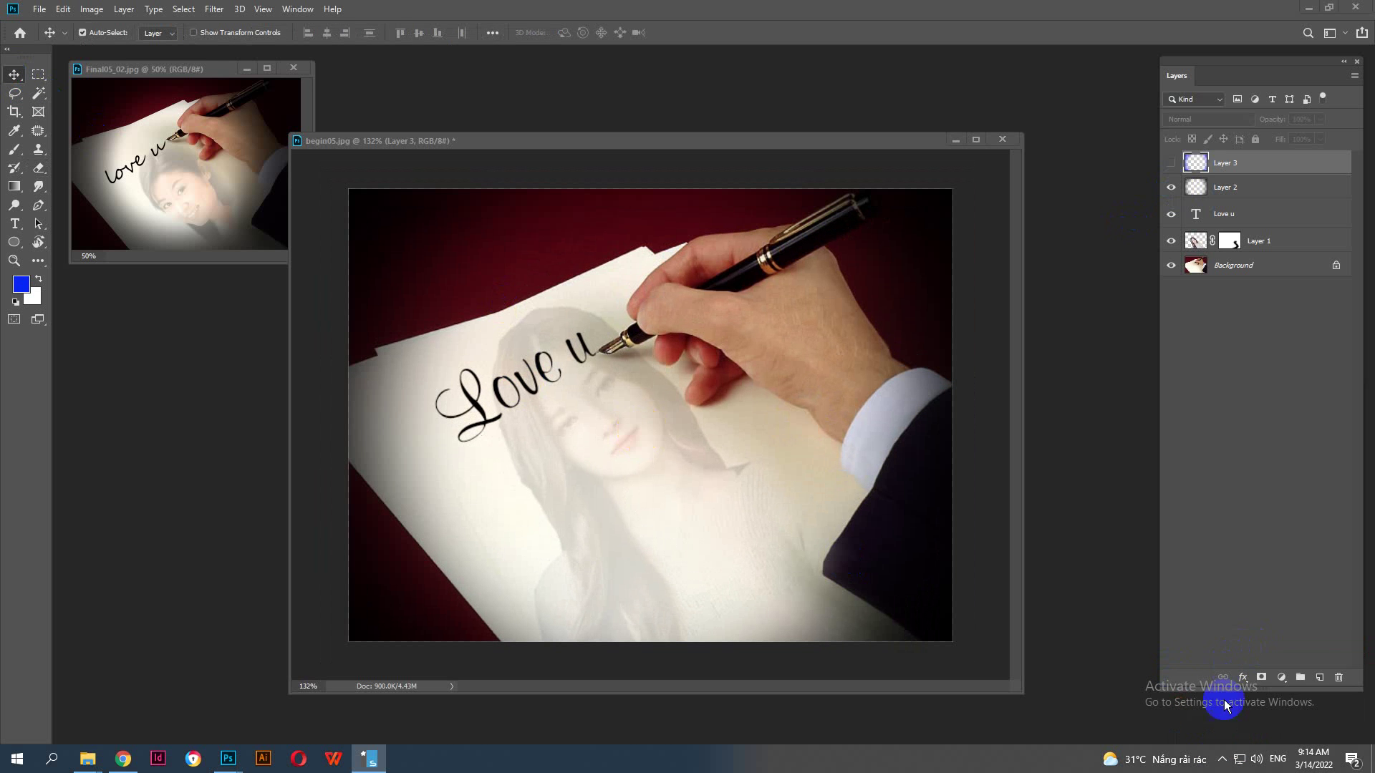
pyautogui.click(791, 504)
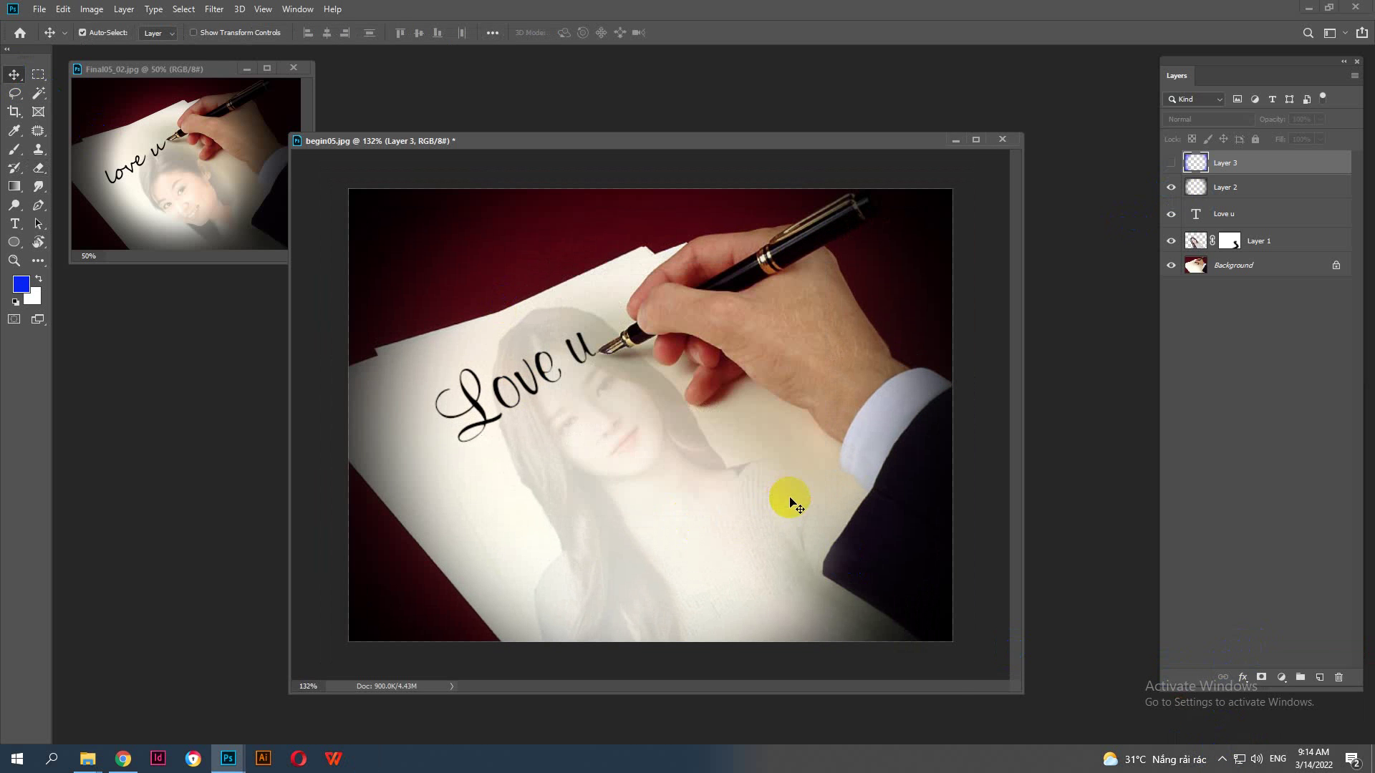
pyautogui.click(1223, 761)
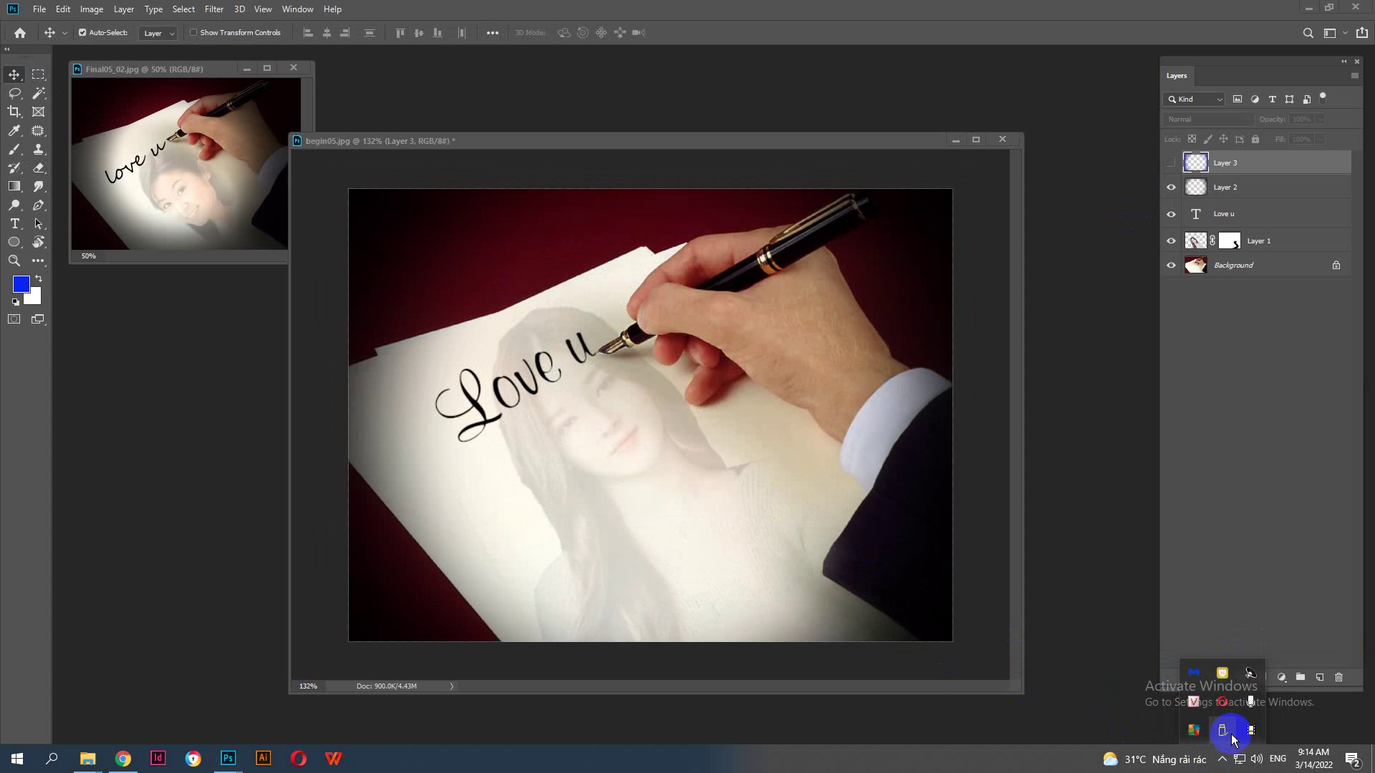